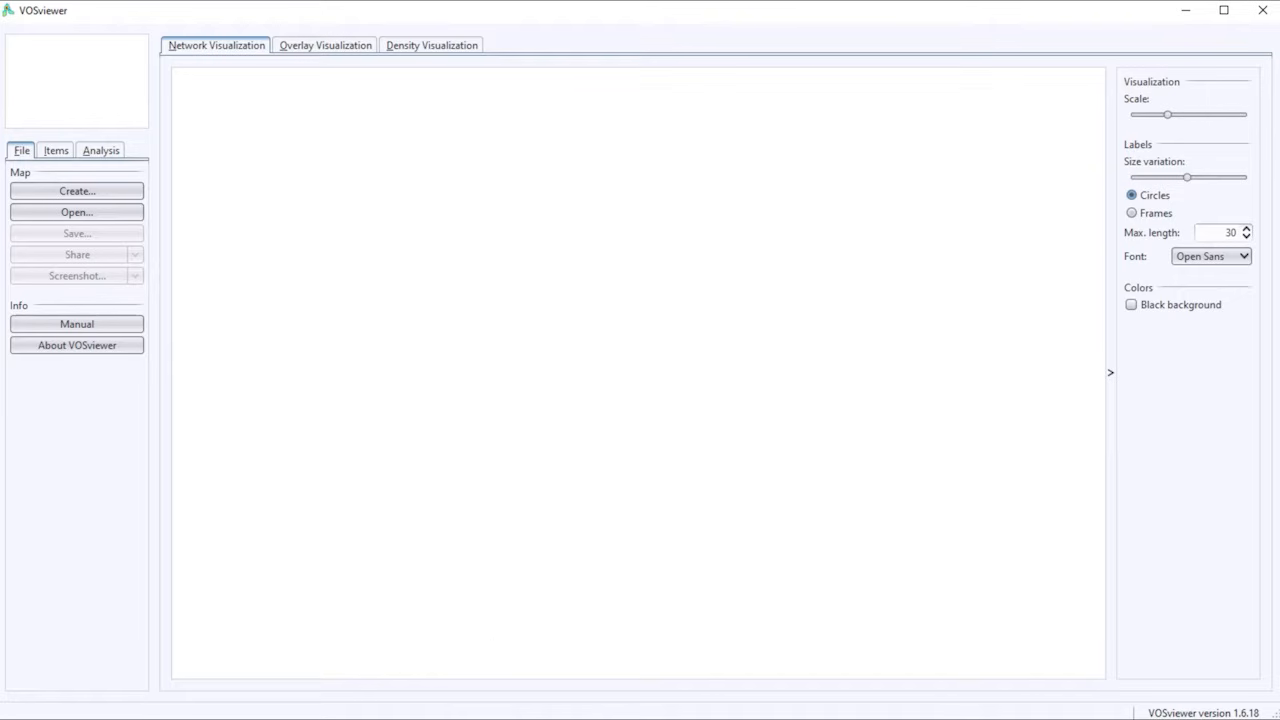
click(537, 669)
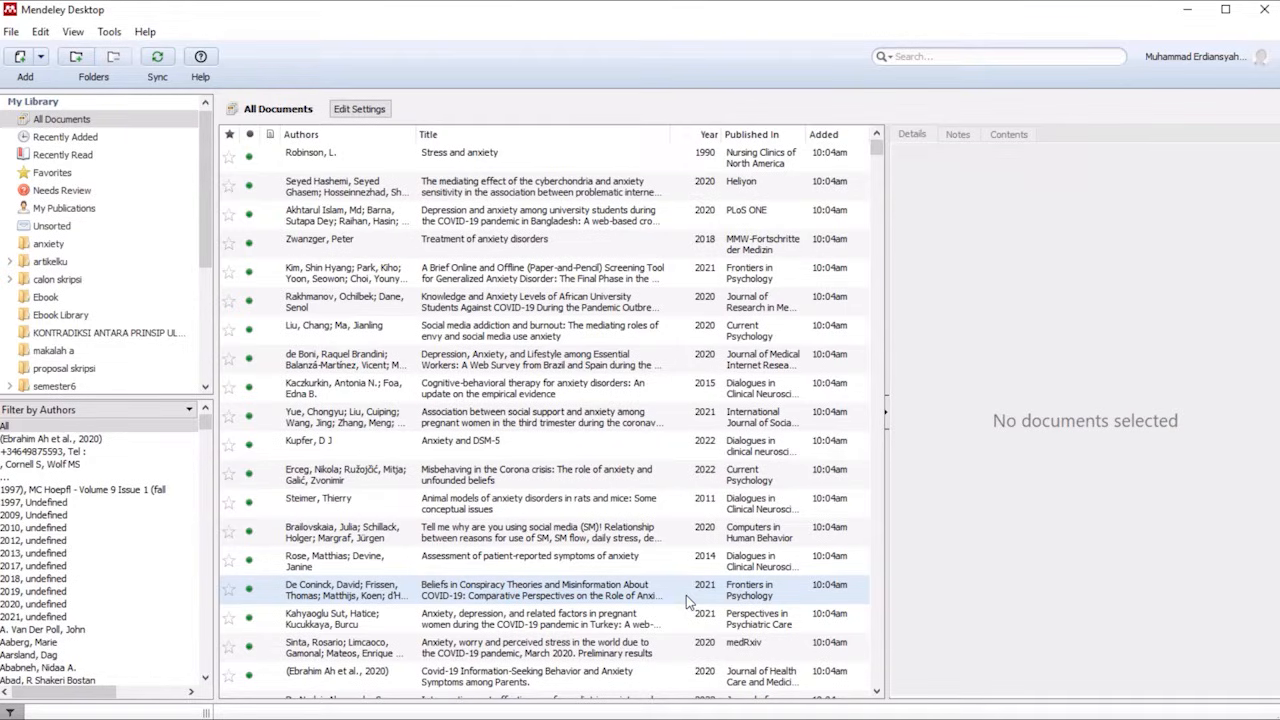
click(686, 718)
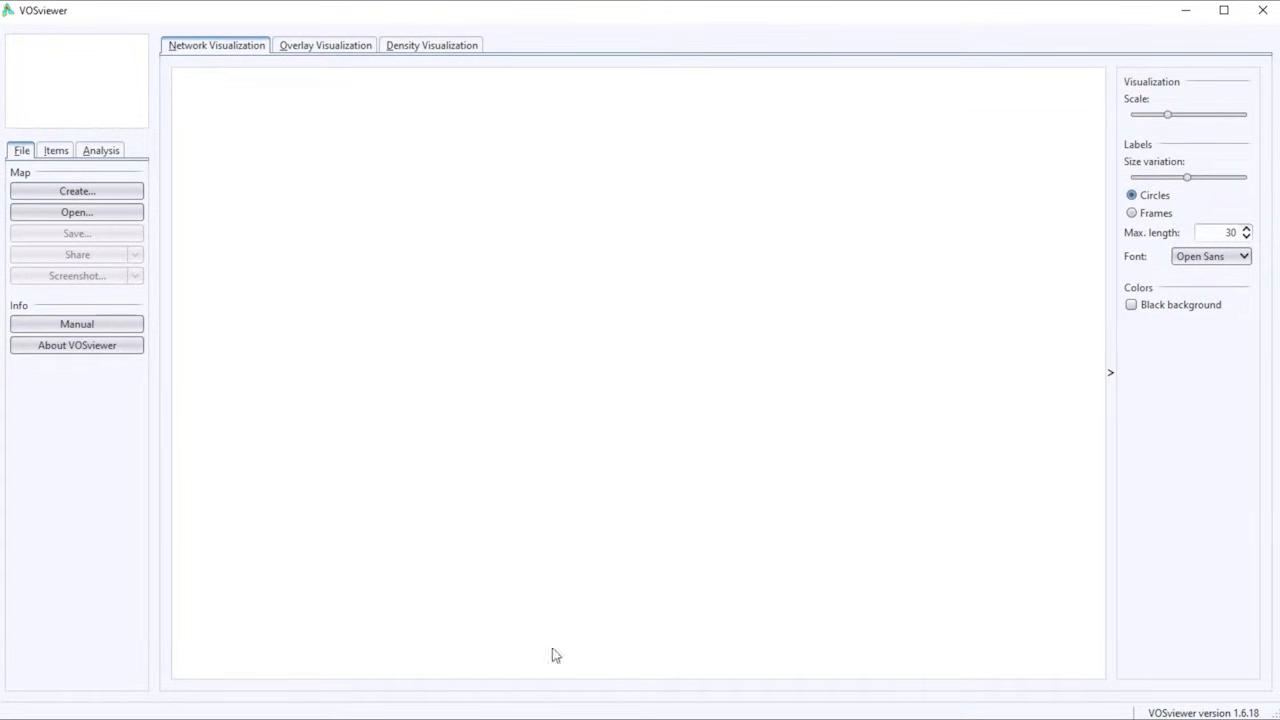
Switch to Publish or Perish and create a Google Scholar search with the keywords "information seeking anxiety".
click(562, 718)
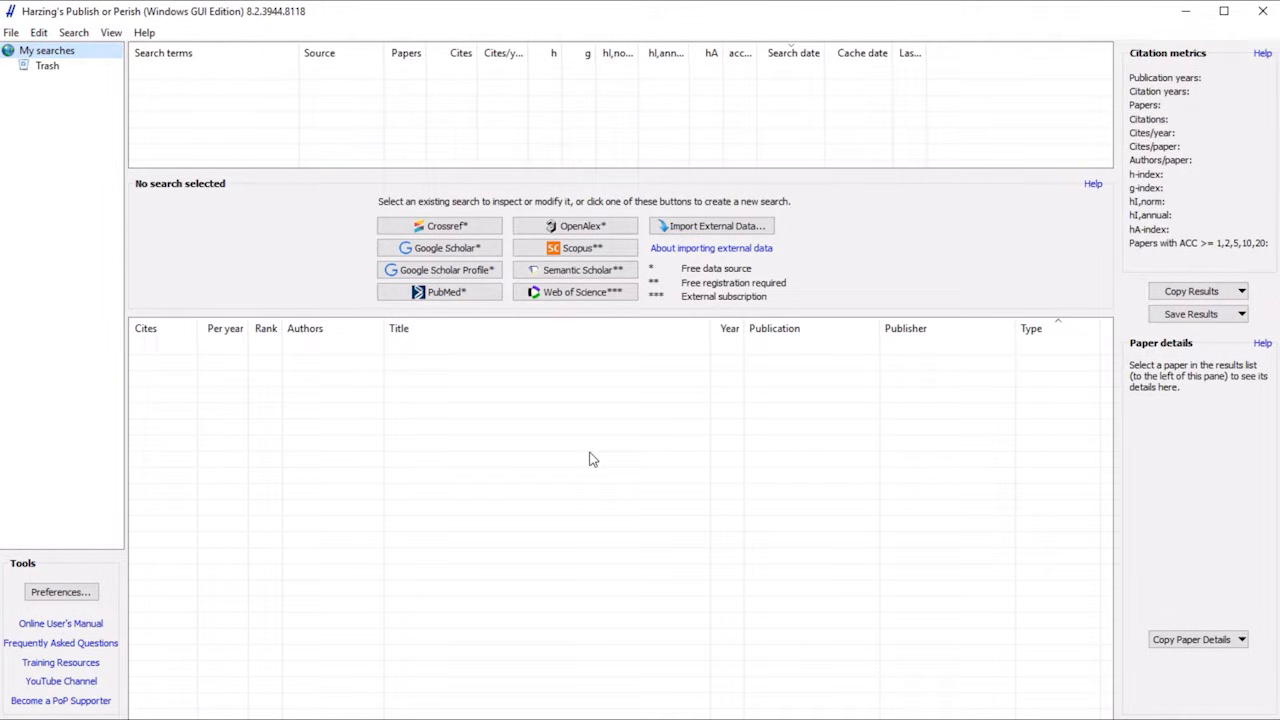
click(445, 249)
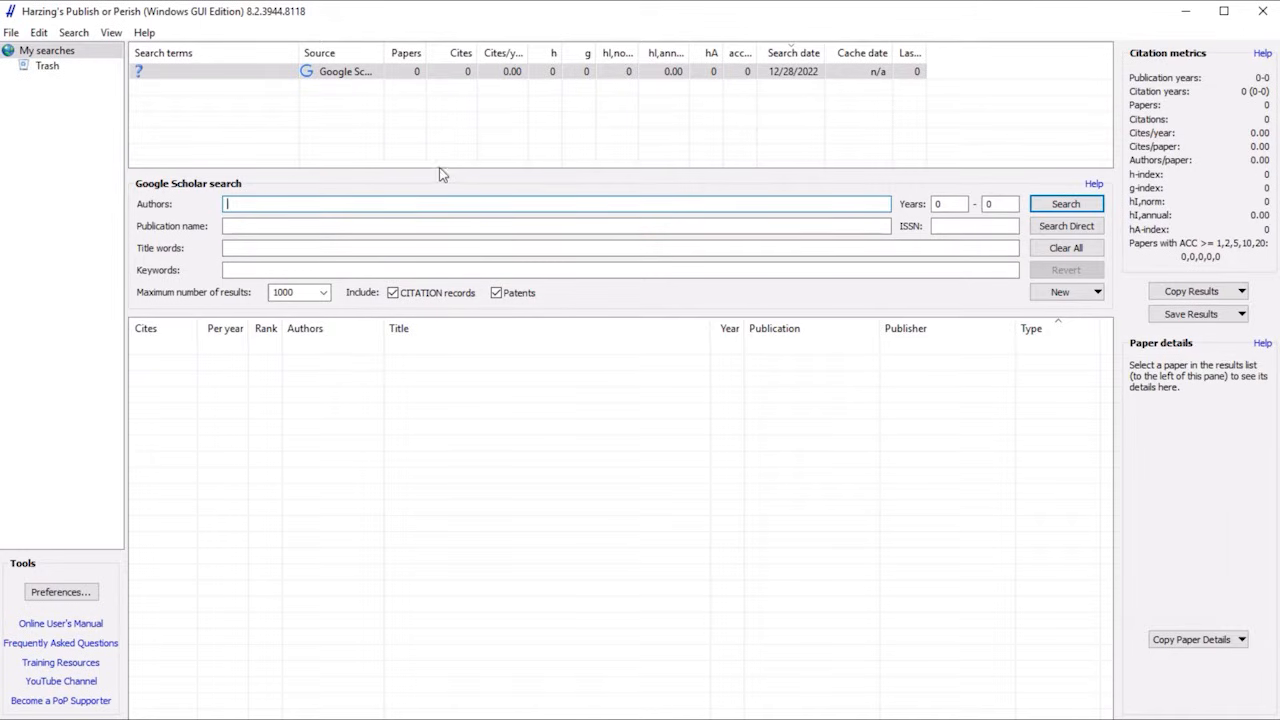
click(418, 270)
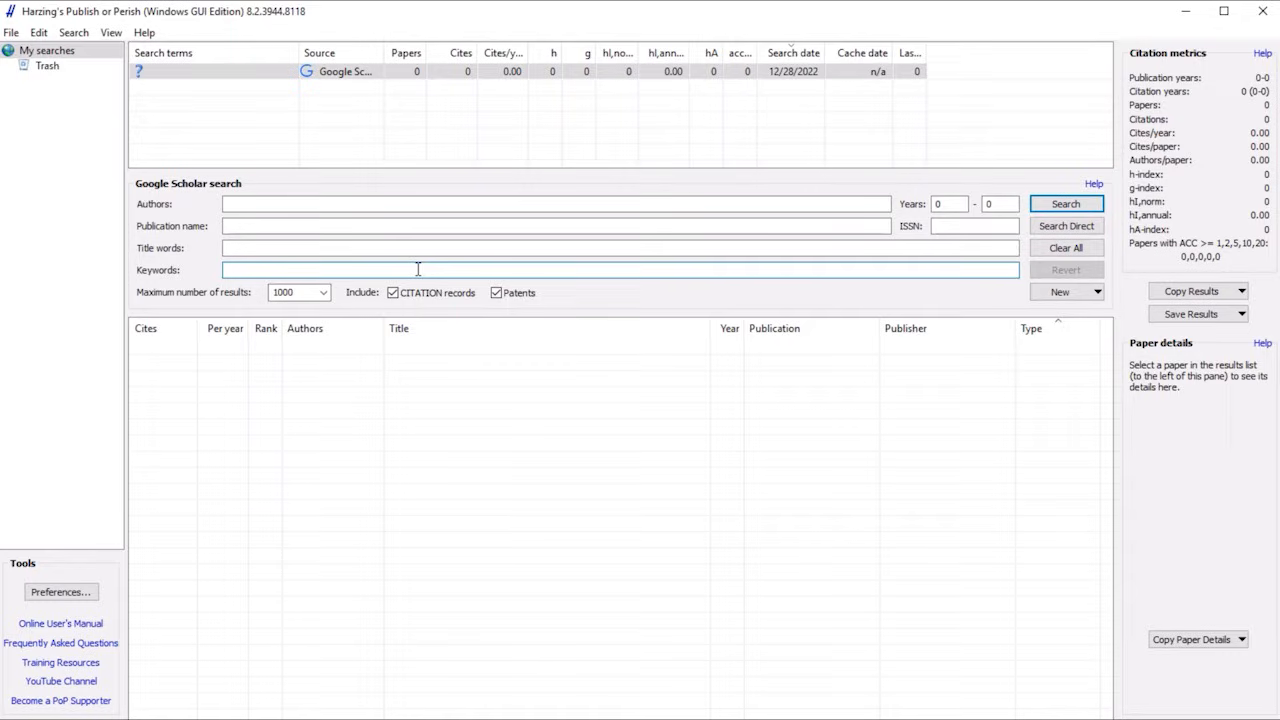
text(inform)
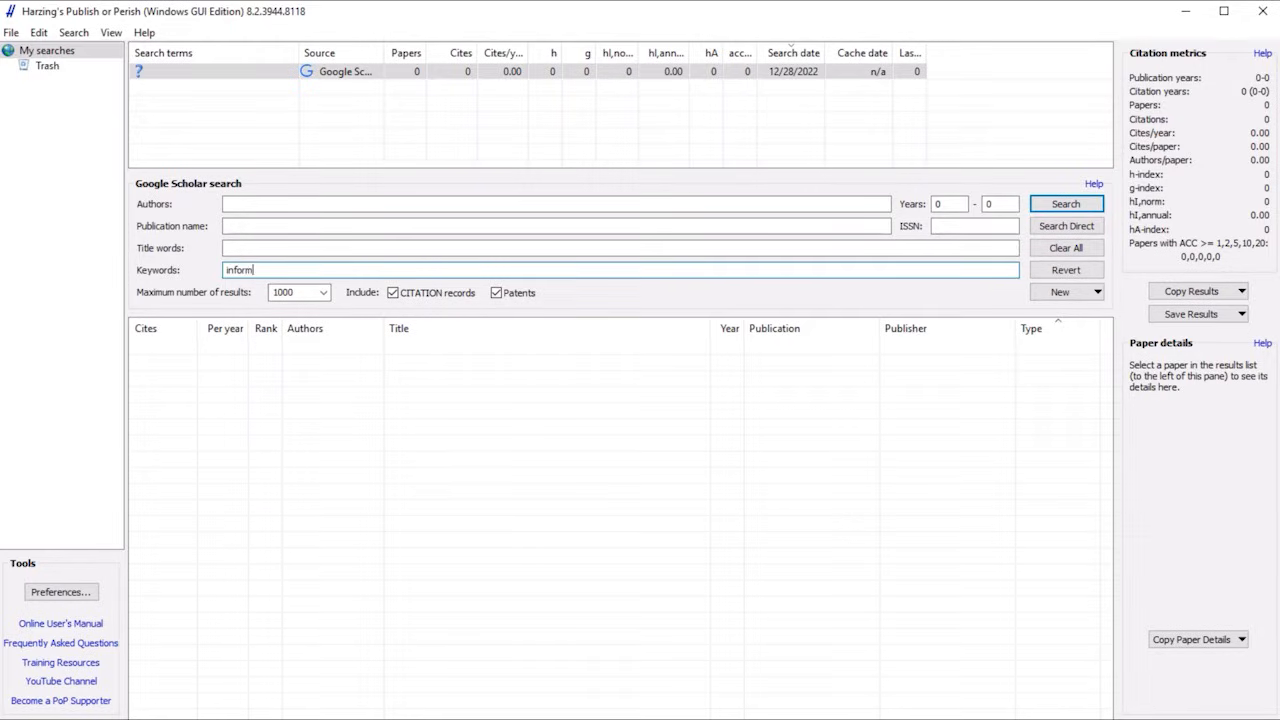
text(ation seeking anxiety)
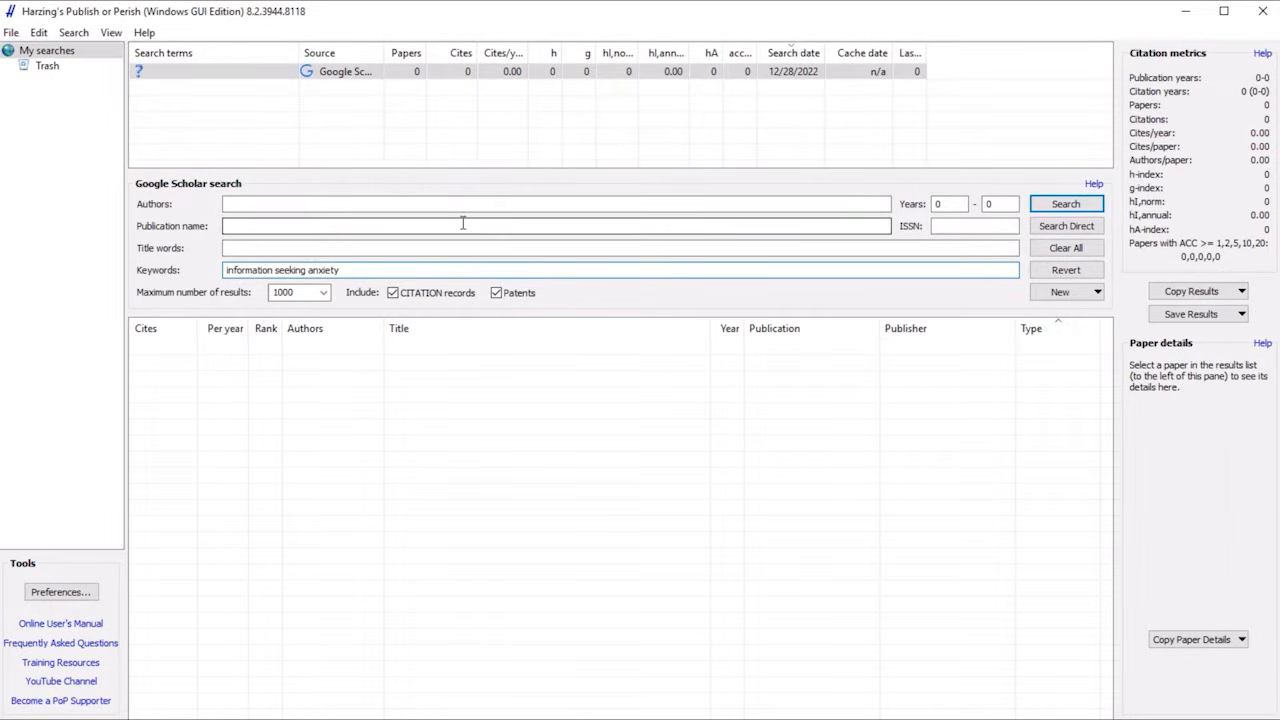
Limit the search to a maximum of 200 results from the years 2020 to 2022 and run it.
click(324, 293)
click(300, 353)
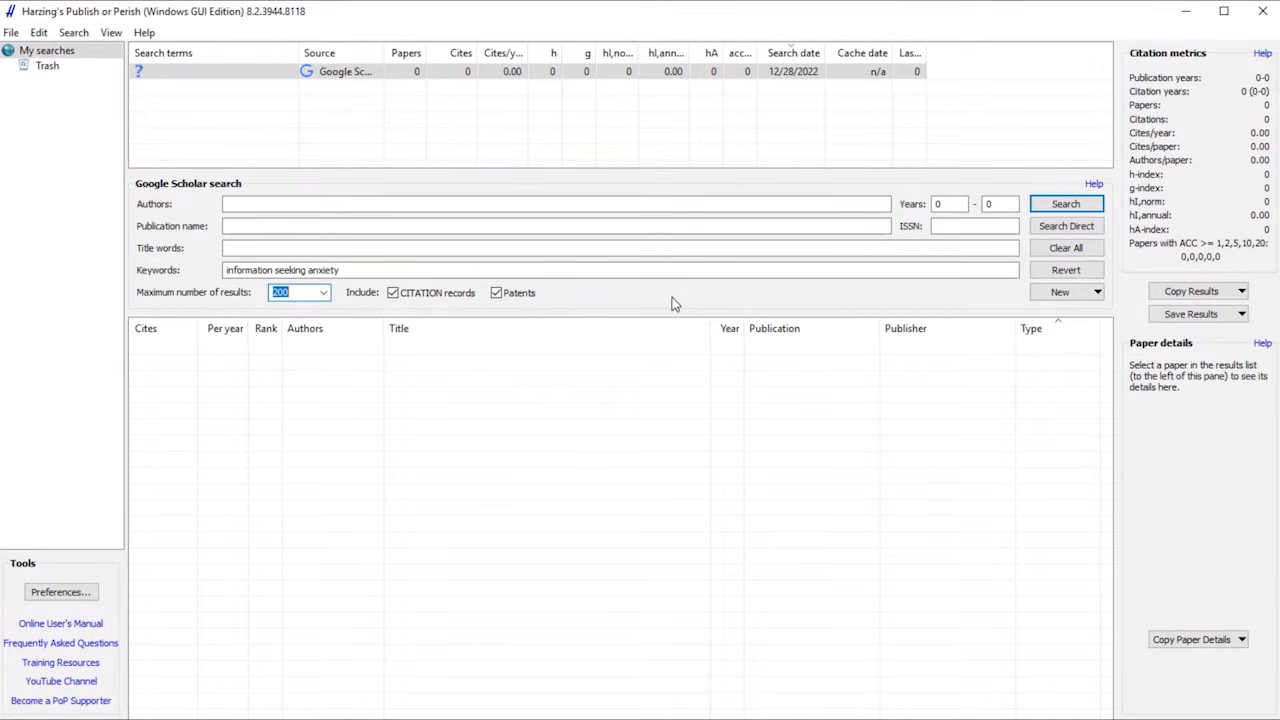
click(950, 204)
key(BackSpace)
text(2020)
key(Tab)
text(2022)
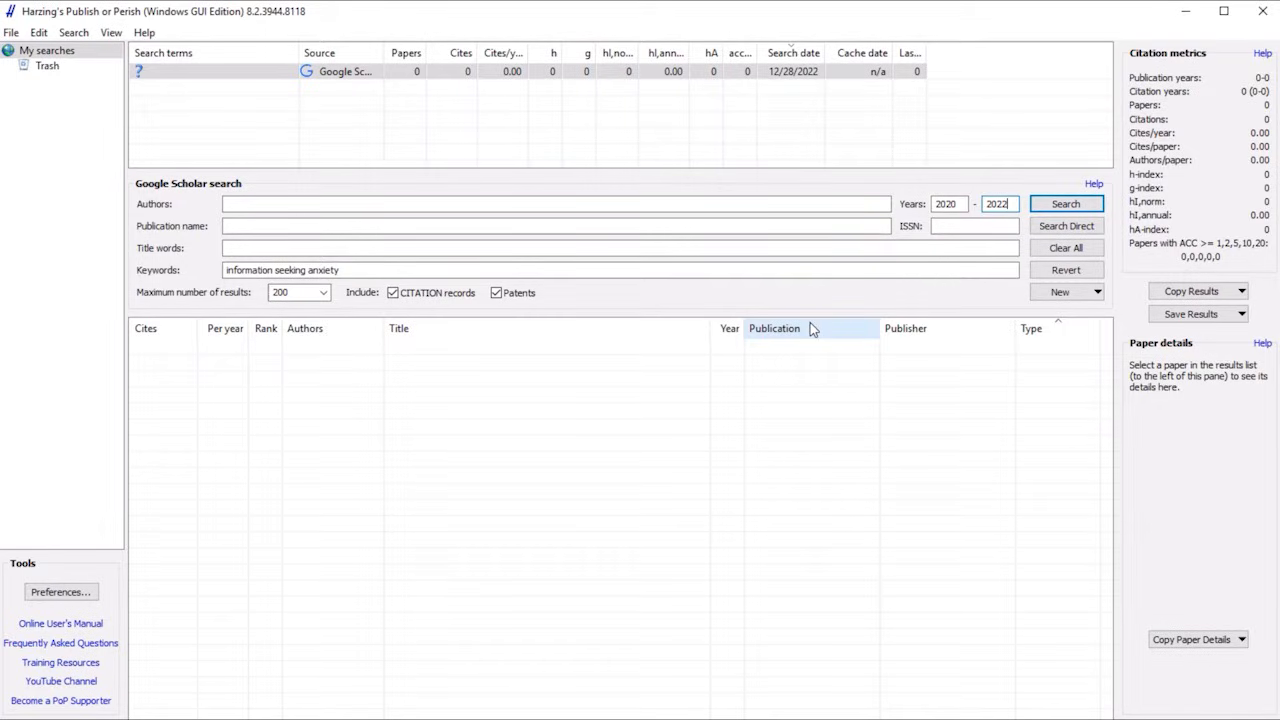
click(1066, 204)
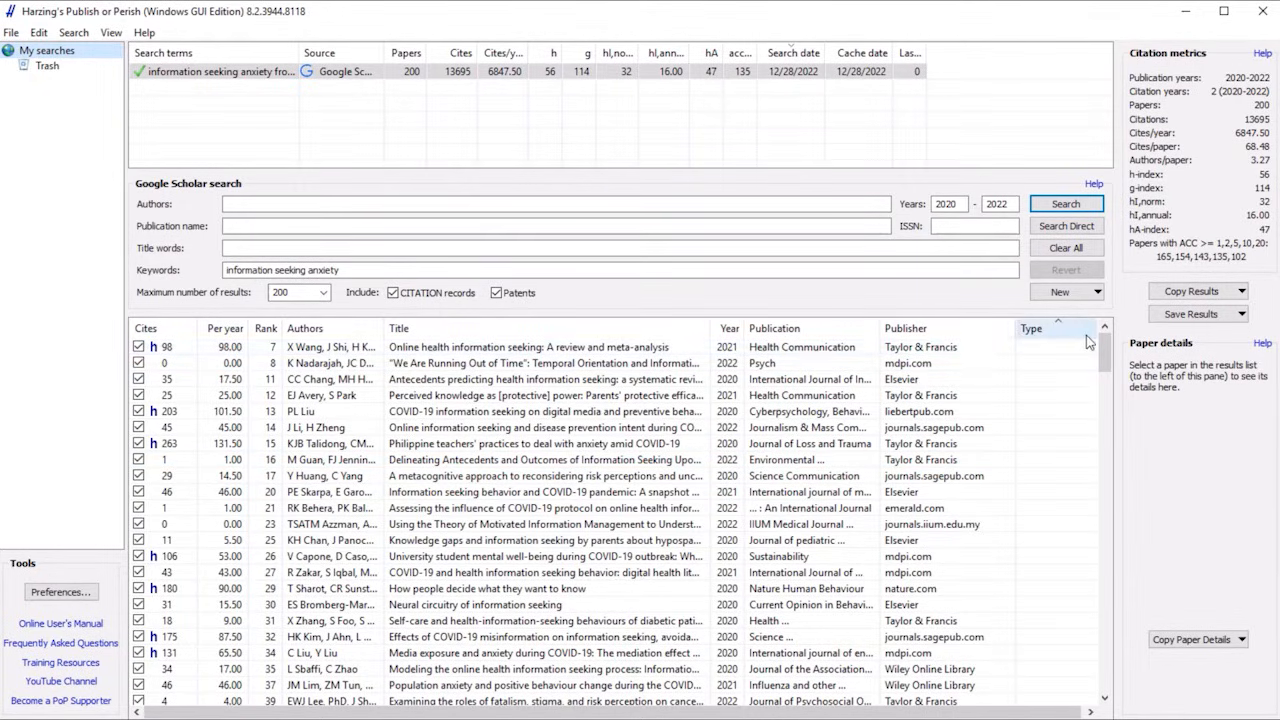
Save the search results in RIS/RefManager format as PoPCitesISA in the Downloads folder.
click(1241, 316)
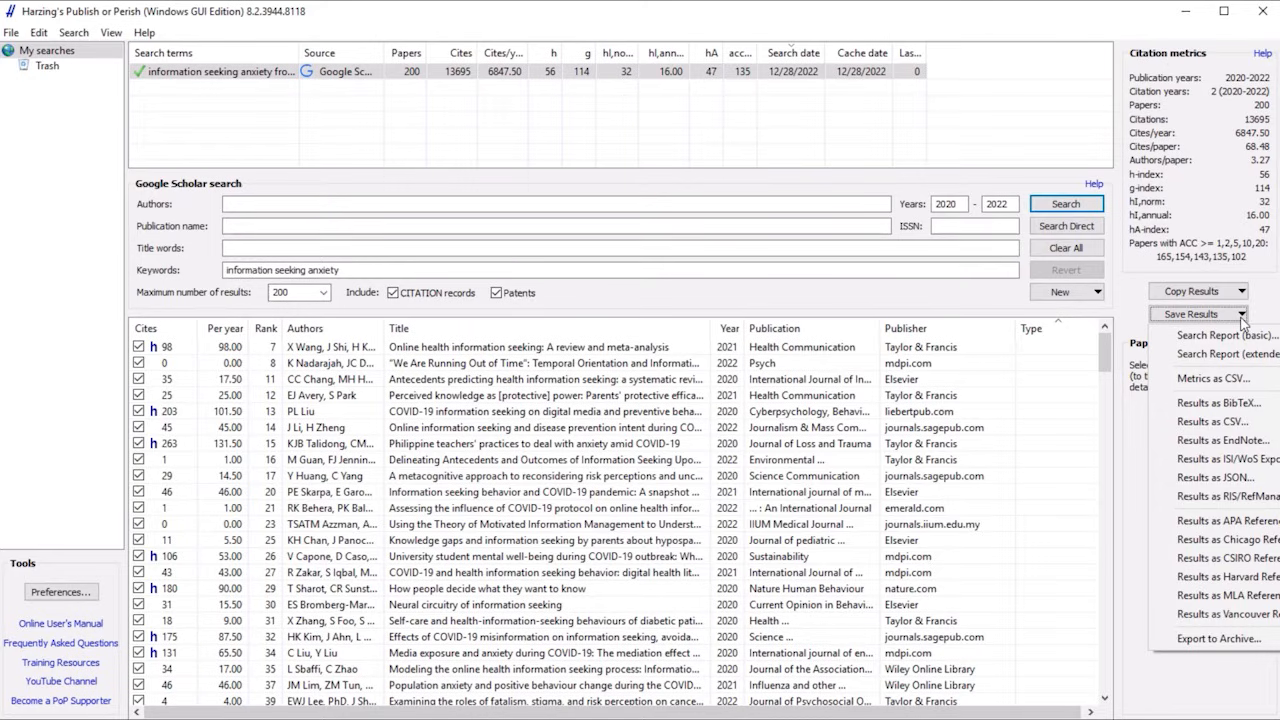
click(1222, 497)
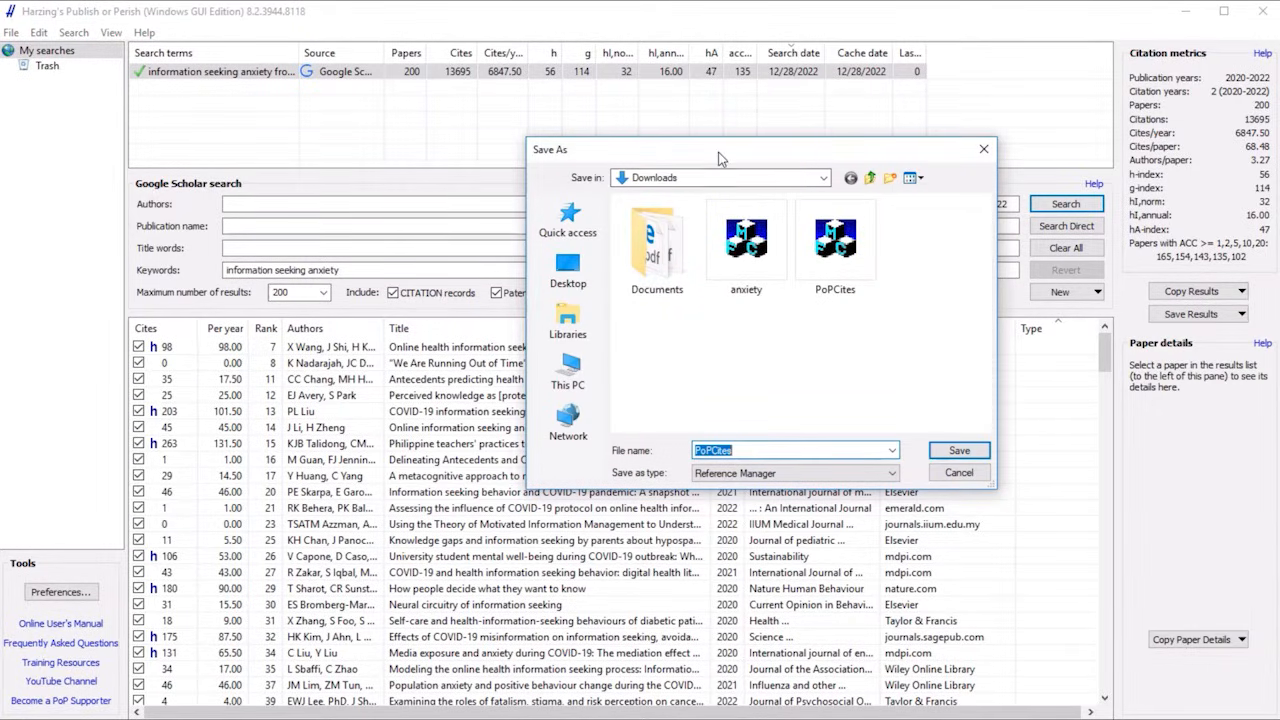
drag(718, 158, 658, 148)
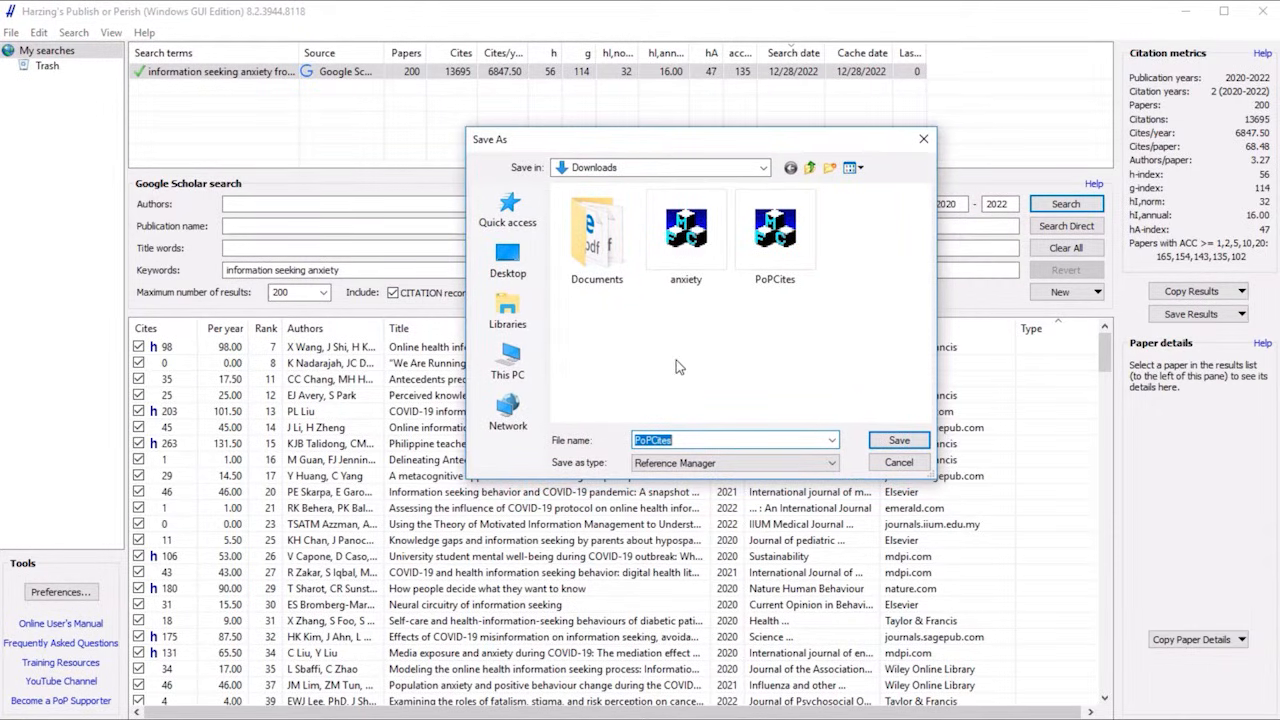
click(699, 441)
text(ISA)
click(900, 443)
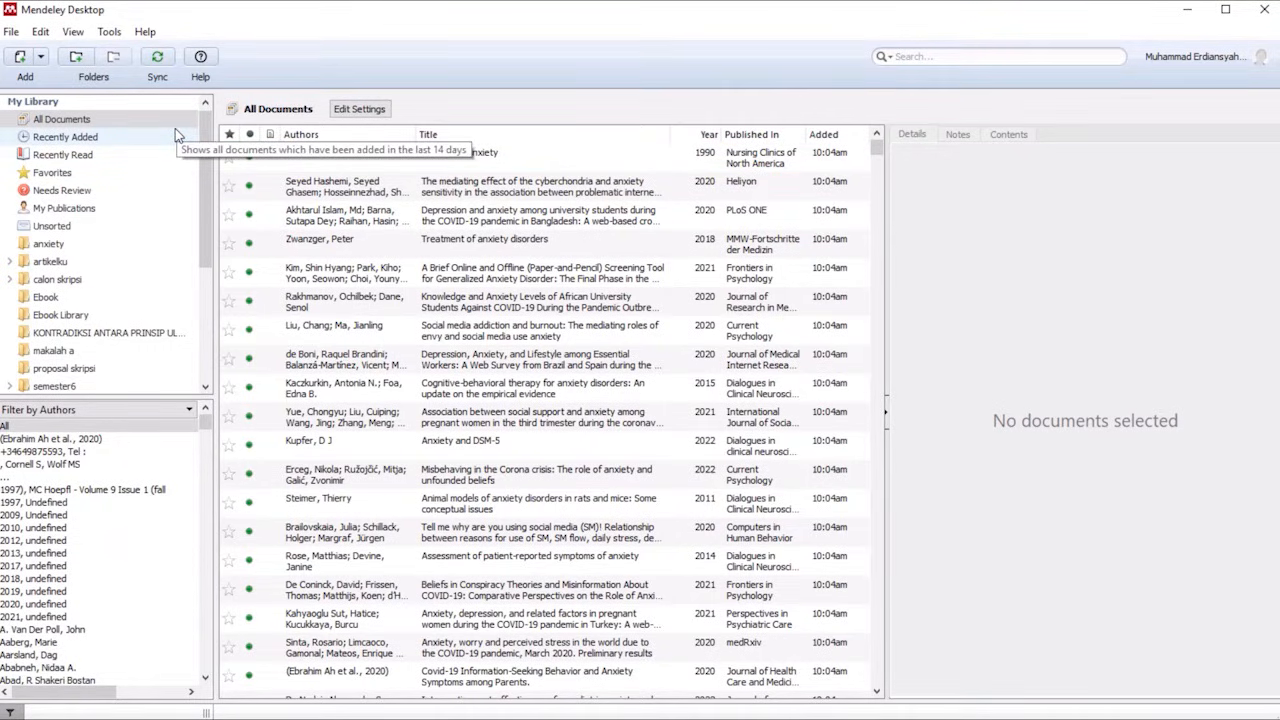
Switch to Mendeley Desktop and create a library folder named "information seeking anxiety".
drag(207, 183, 213, 148)
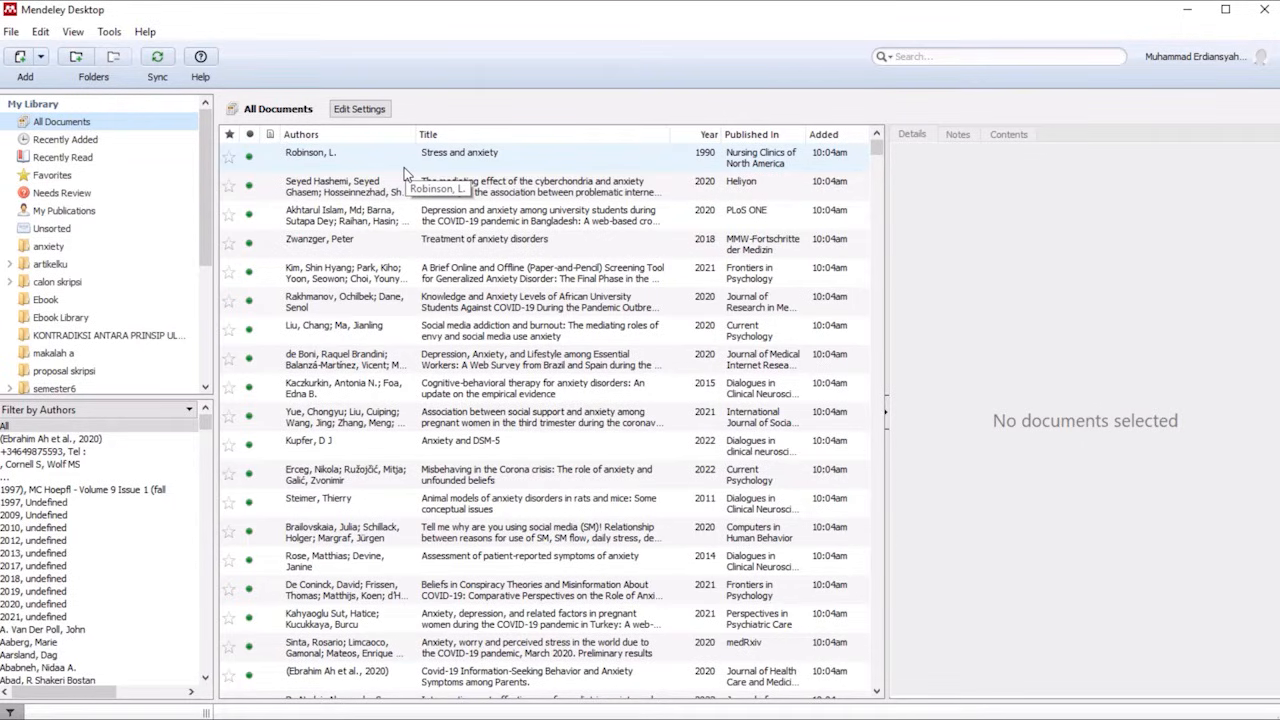
click(77, 58)
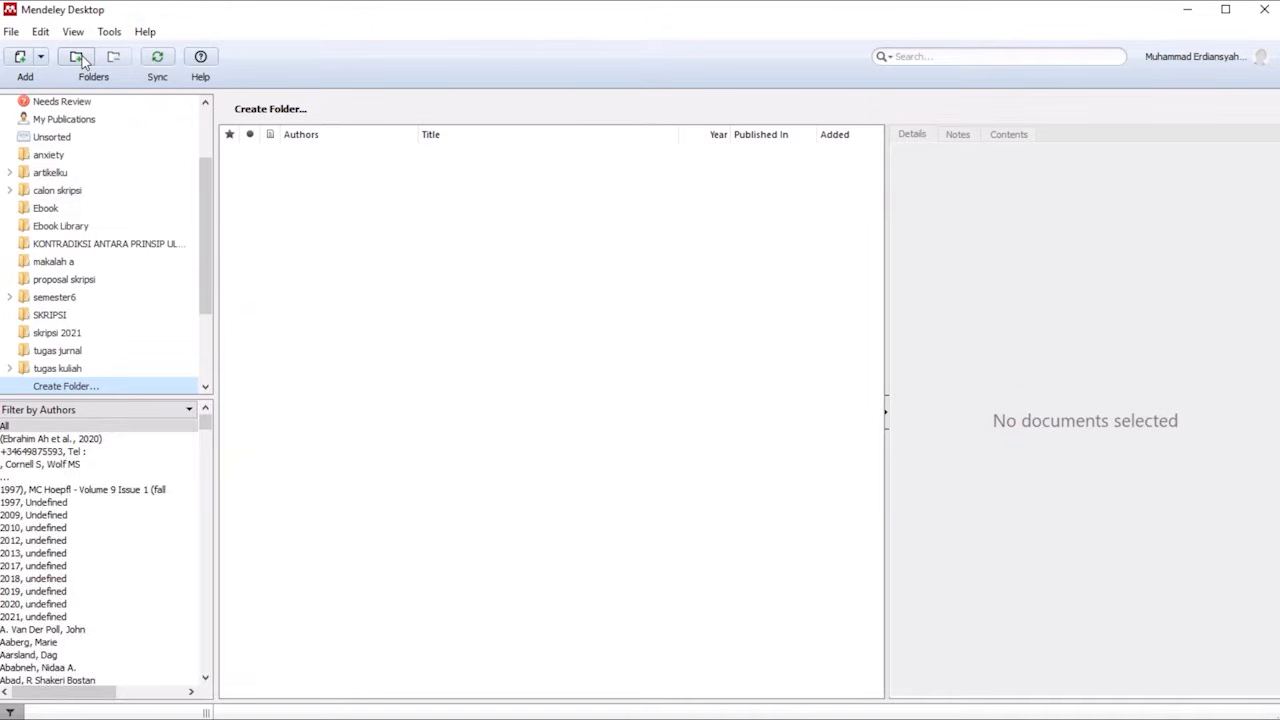
click(94, 388)
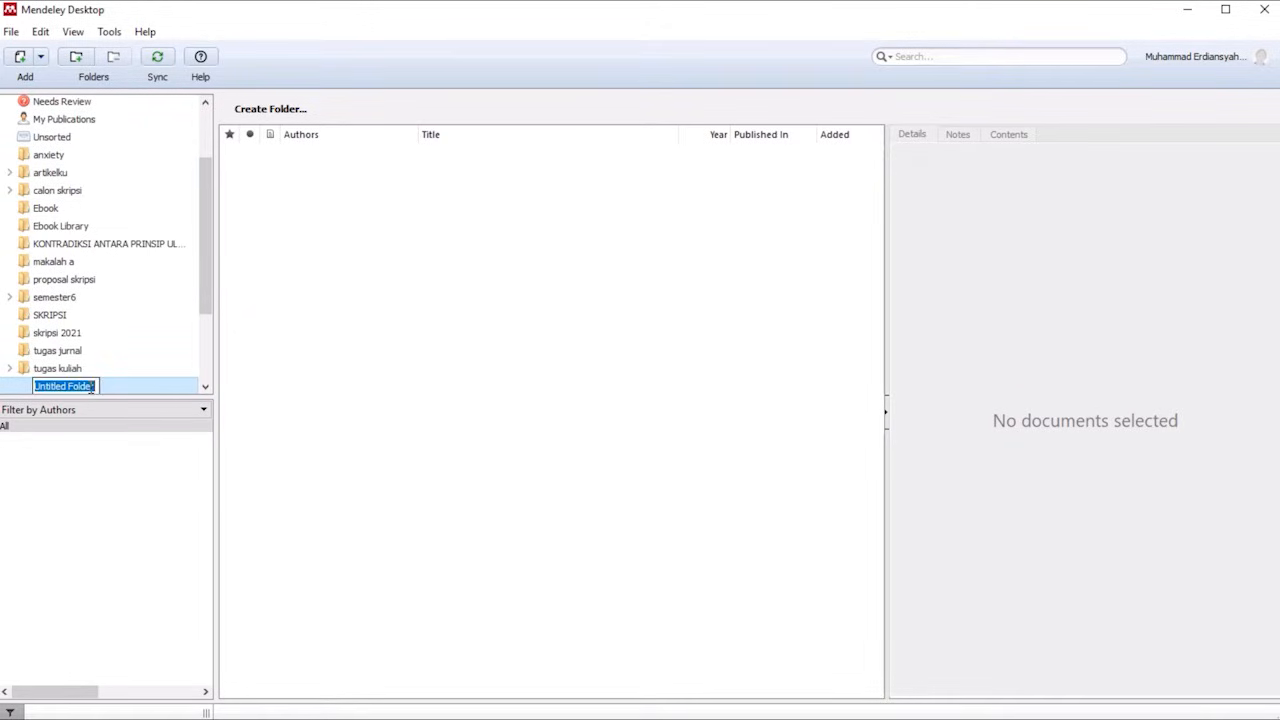
text(infr)
key(BackSpace)
text(ormation seeking anx)
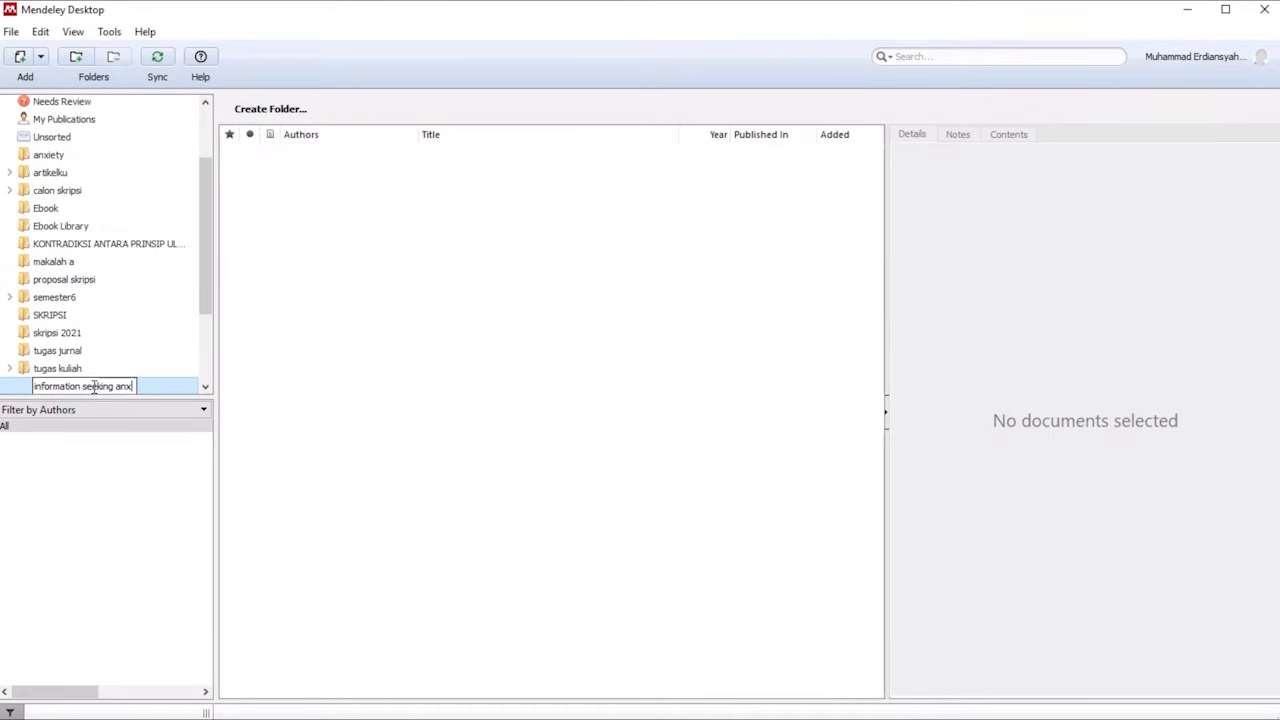
text(iety)
key(Return)
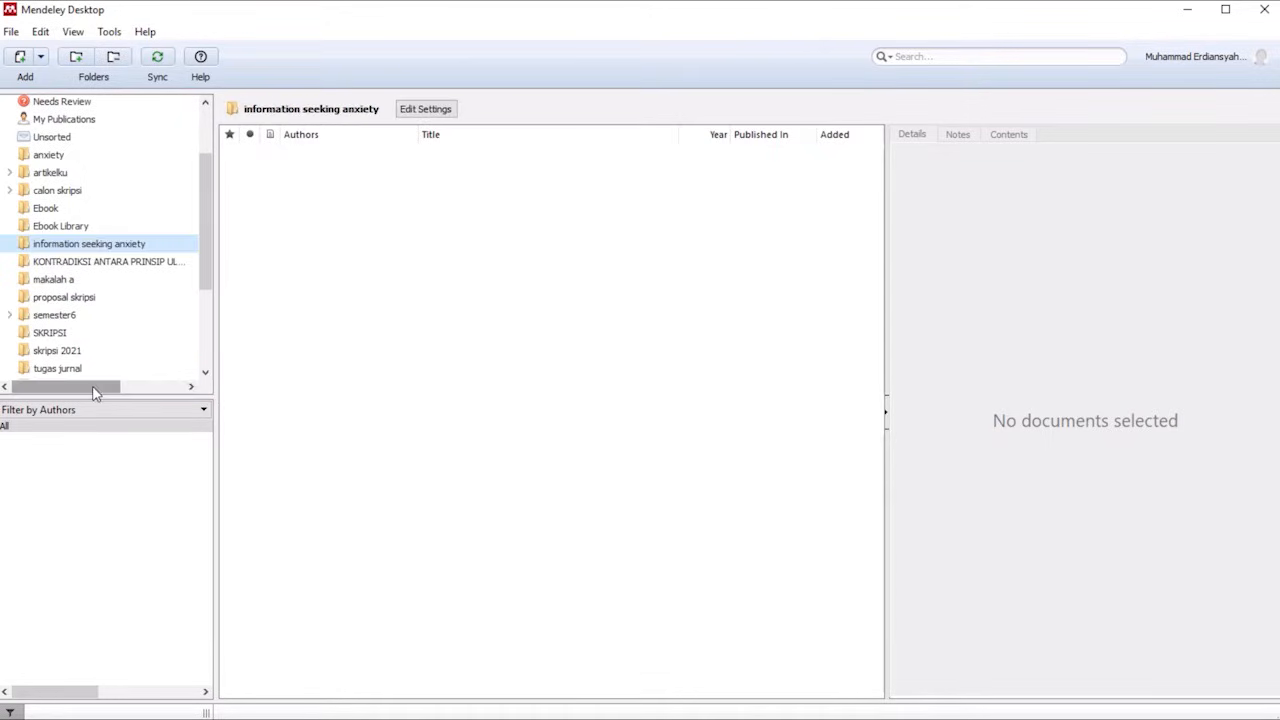
Import the PoPCitesISA file from Downloads into the new "information seeking anxiety" folder.
right_click(489, 287)
click(524, 299)
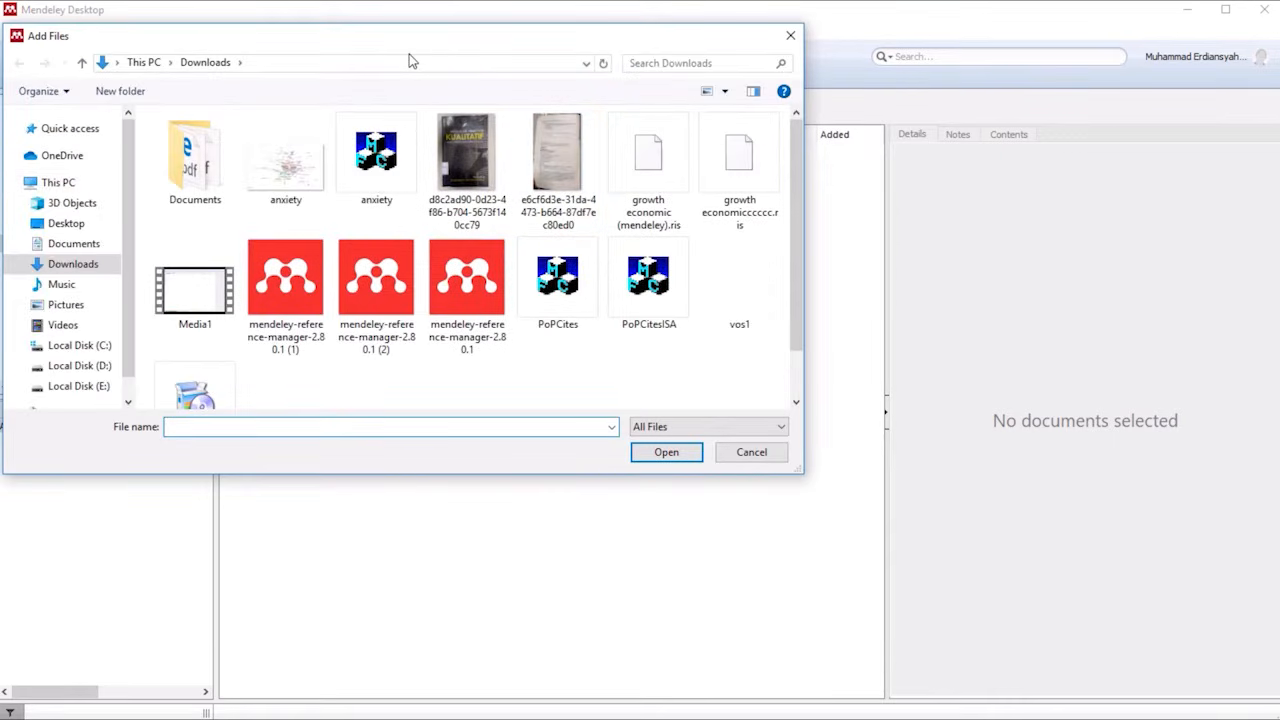
click(662, 302)
click(667, 453)
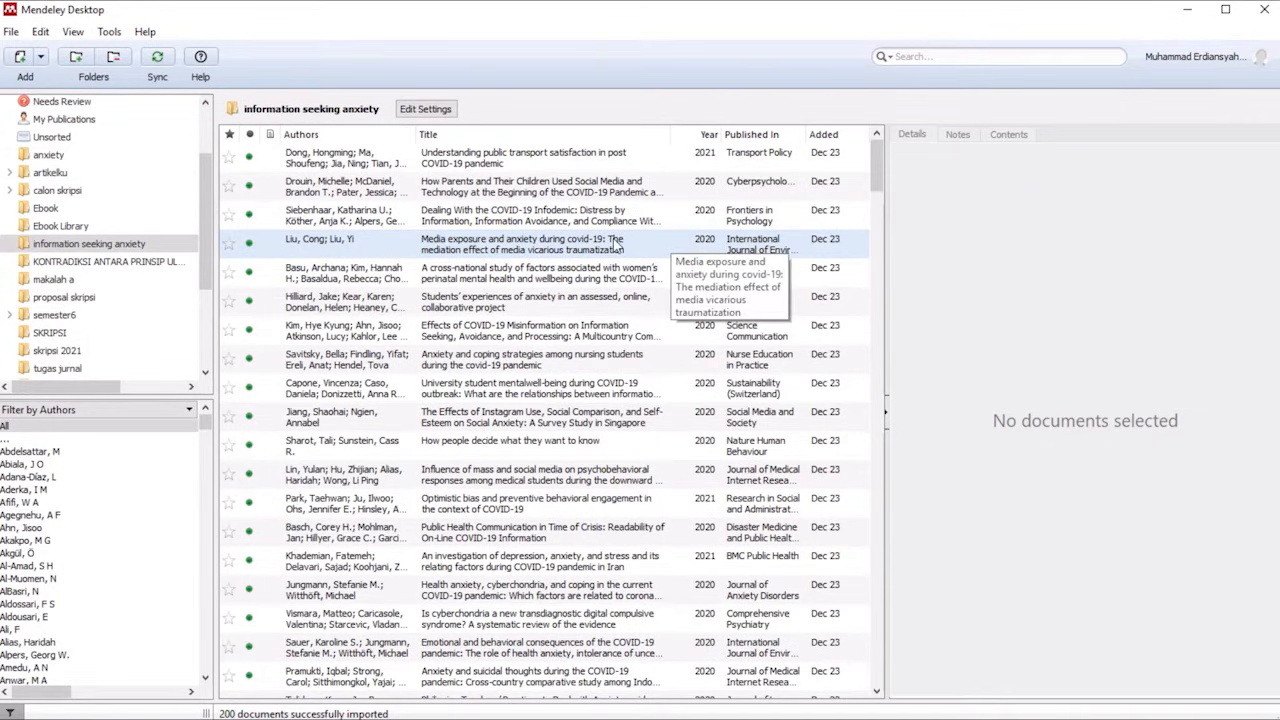
Select all documents in the "information seeking anxiety" folder and update their details.
click(617, 245)
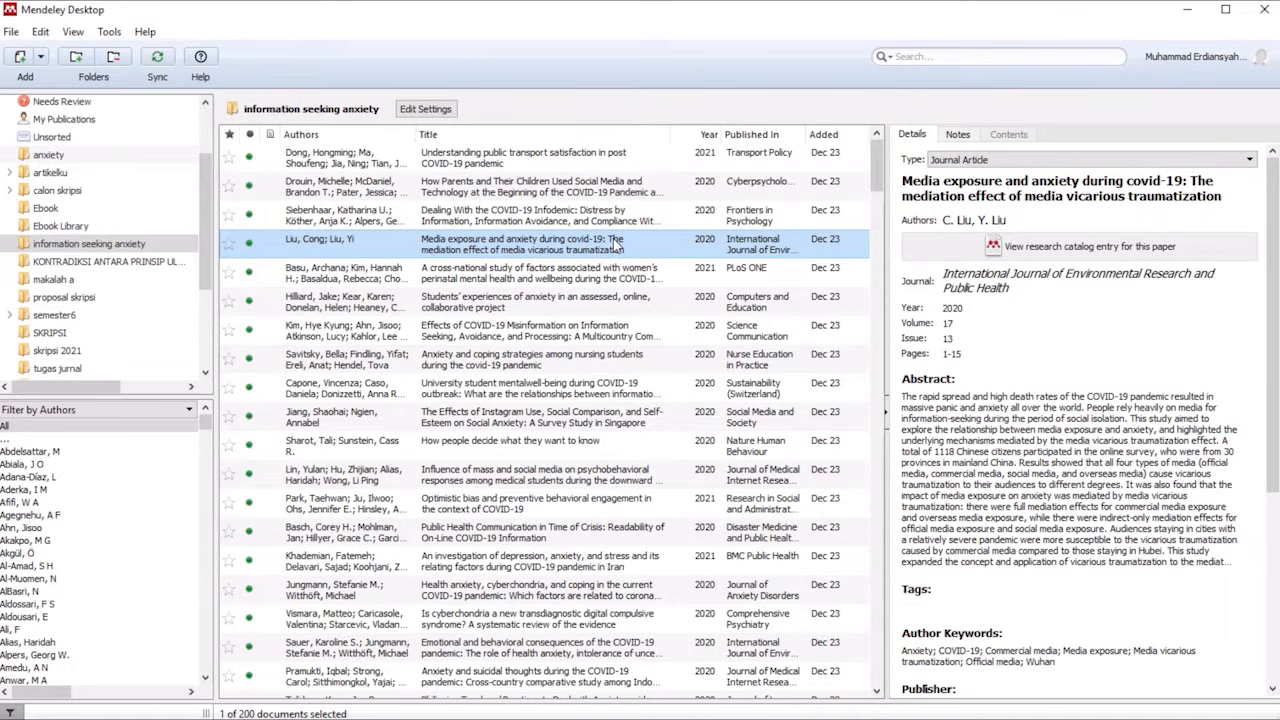
click(575, 197)
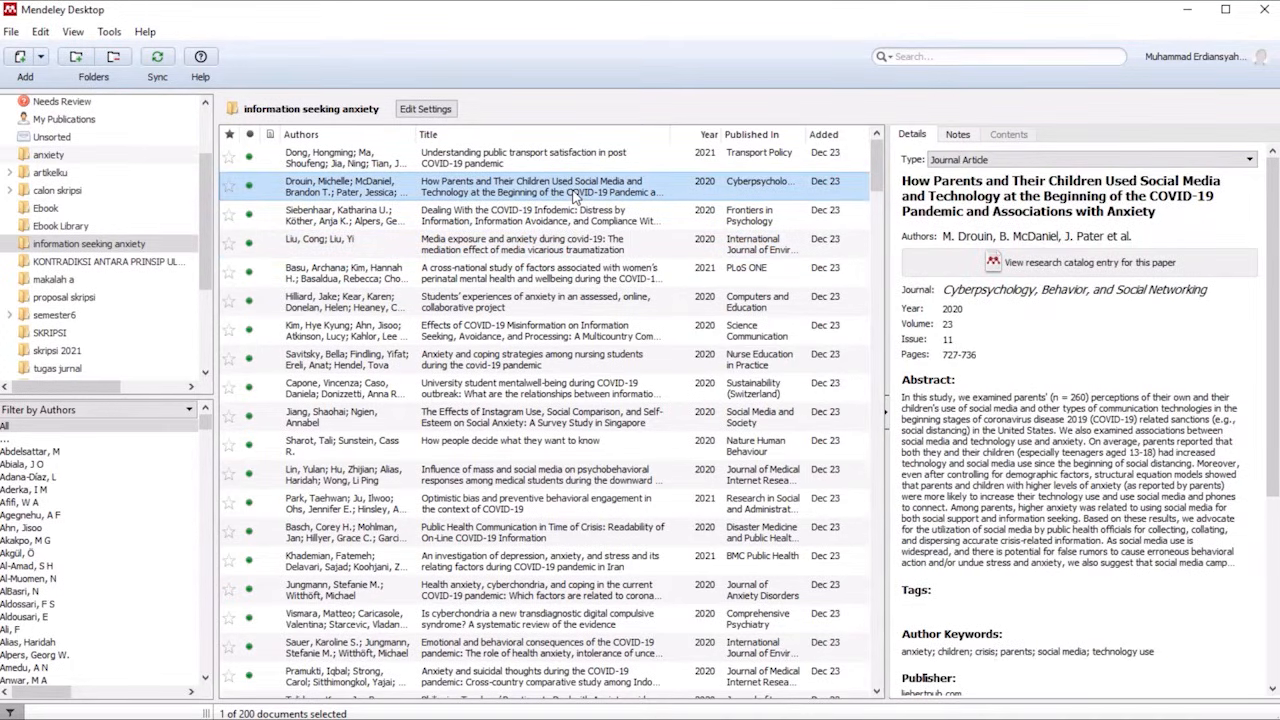
key(ctrl+a)
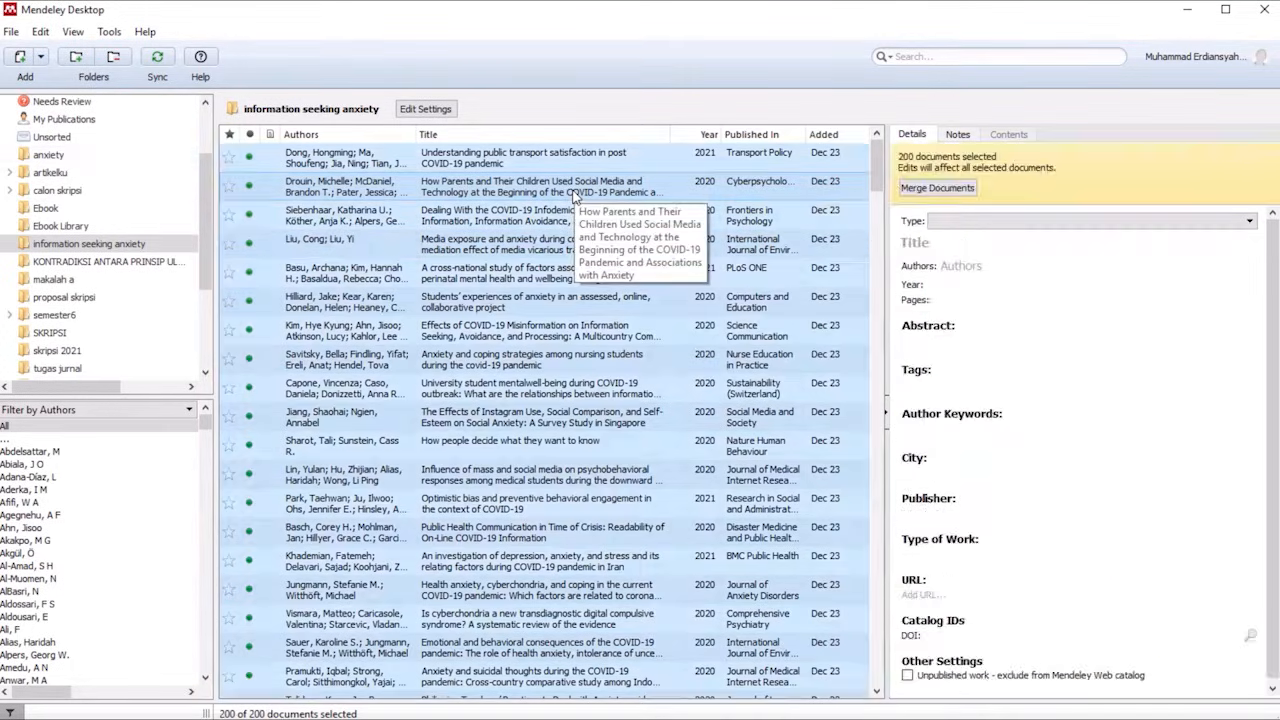
right_click(508, 192)
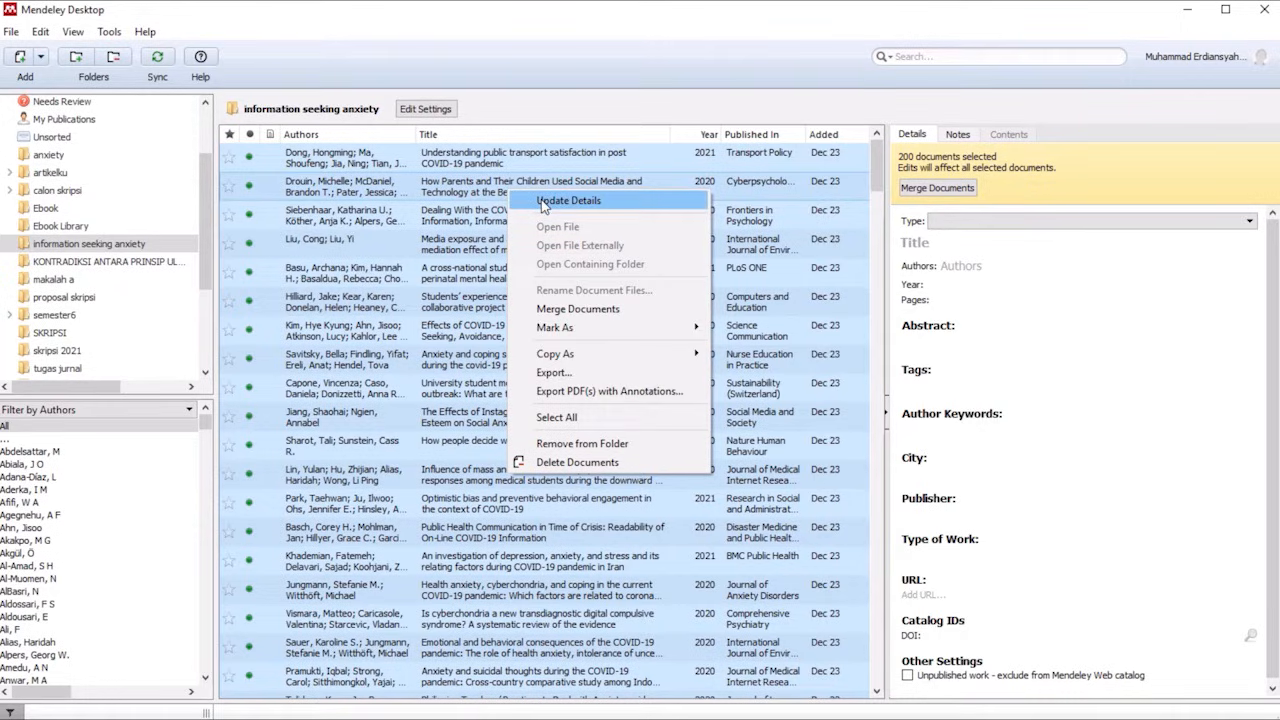
click(566, 200)
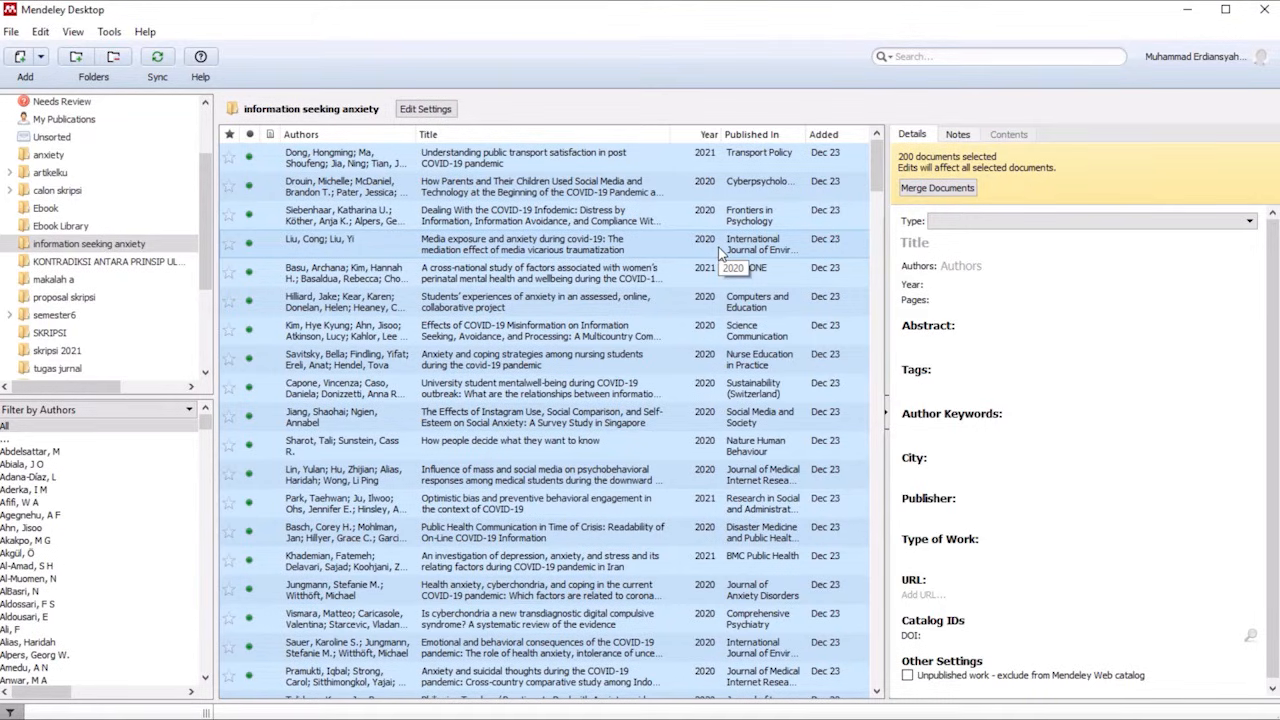
Look through the folder's whole document list to check the authors, titles, years and publications of the entries.
scroll(720, 252, down, 15)
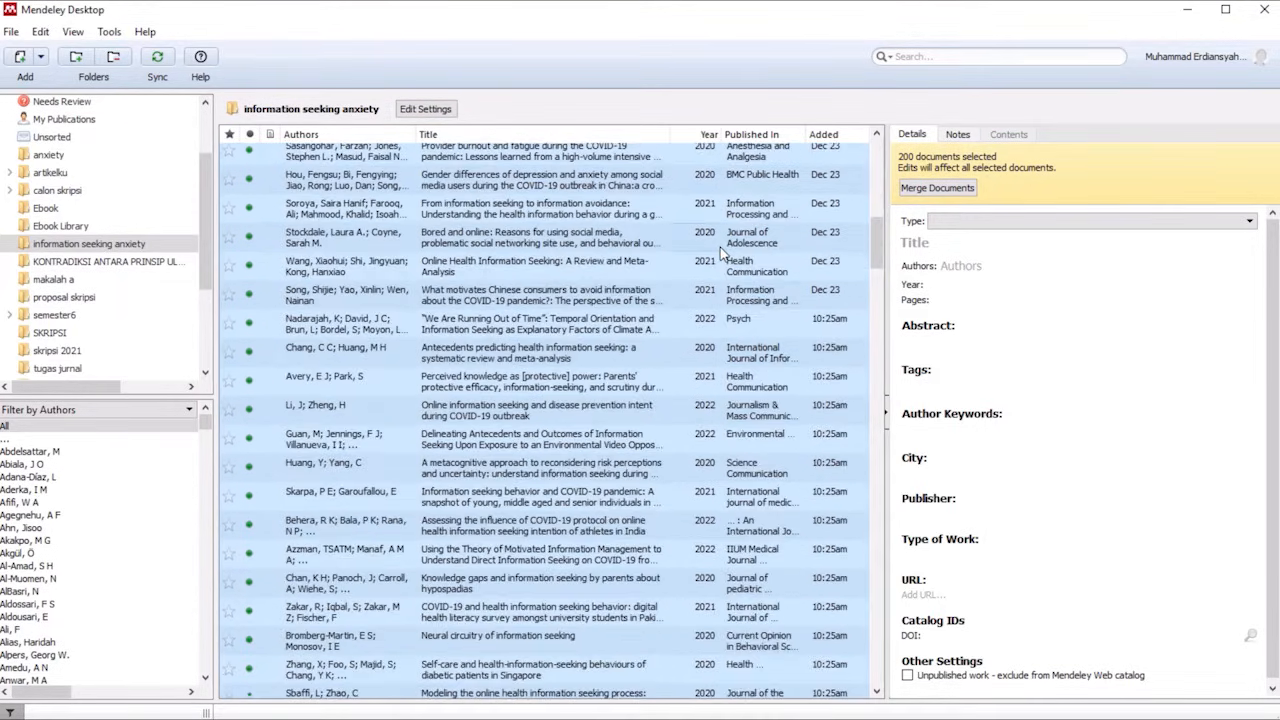
scroll(720, 252, down, 12)
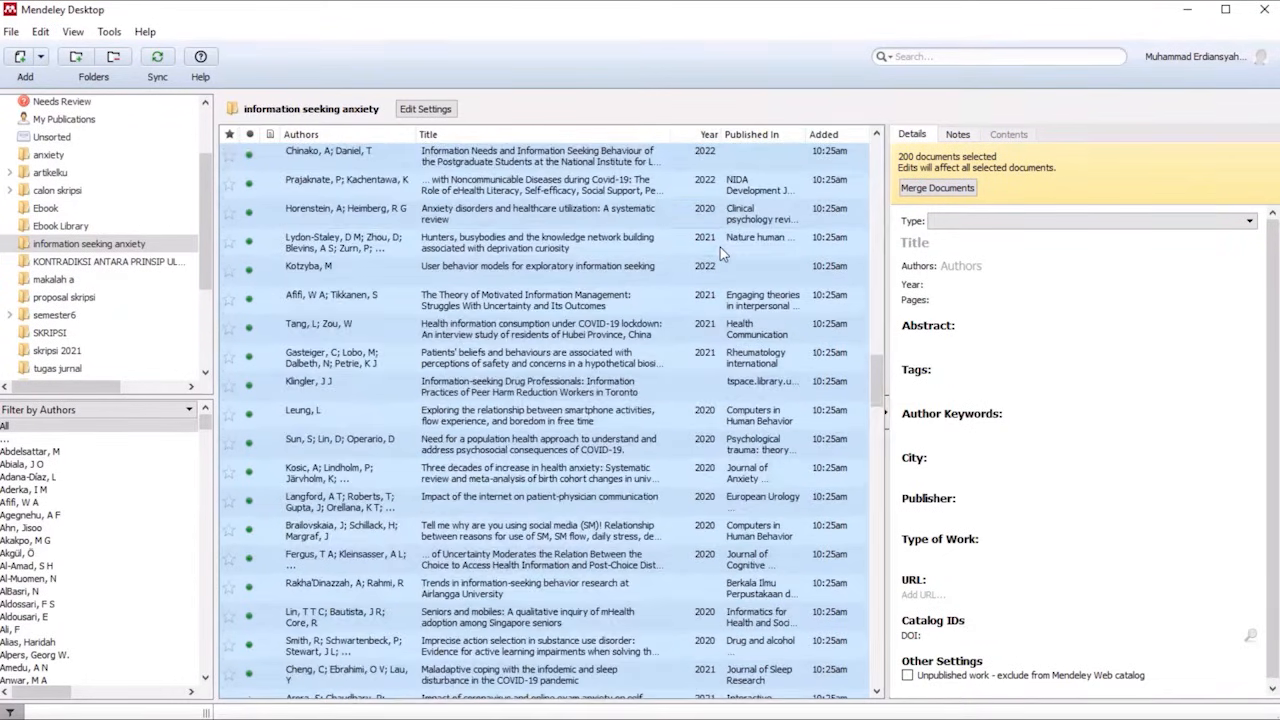
scroll(729, 252, down, 6)
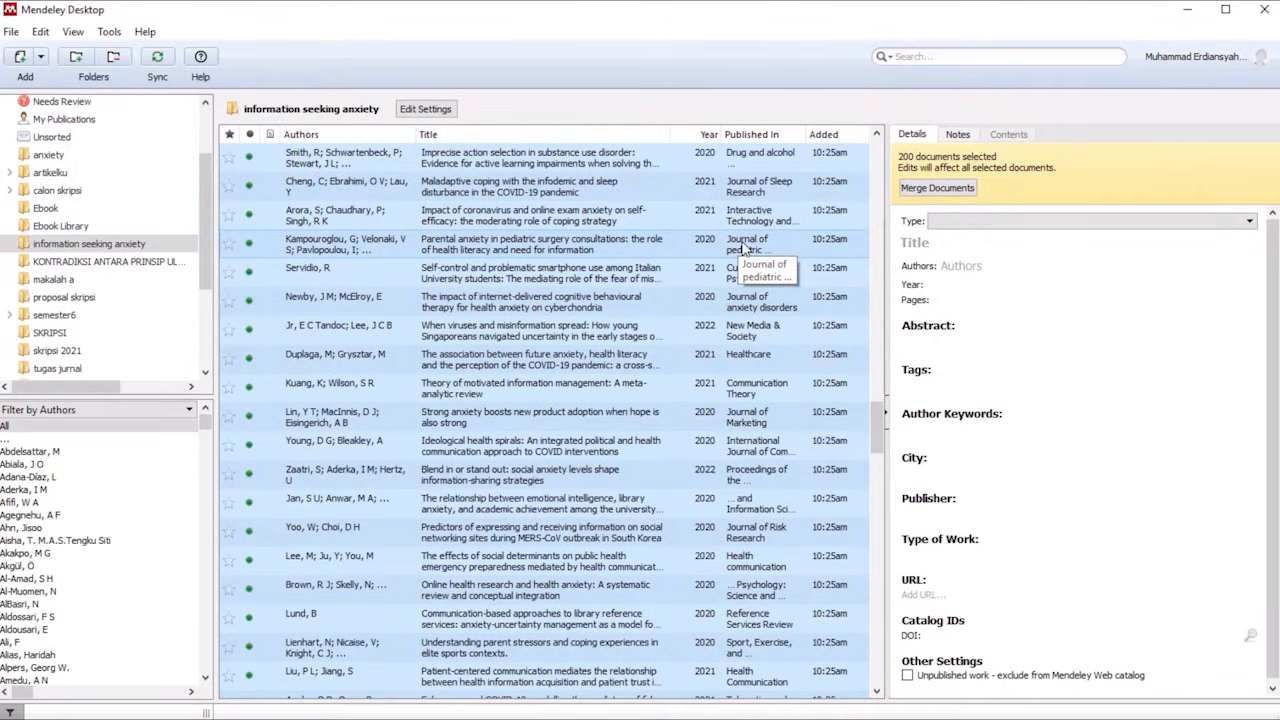
scroll(744, 250, down, 12)
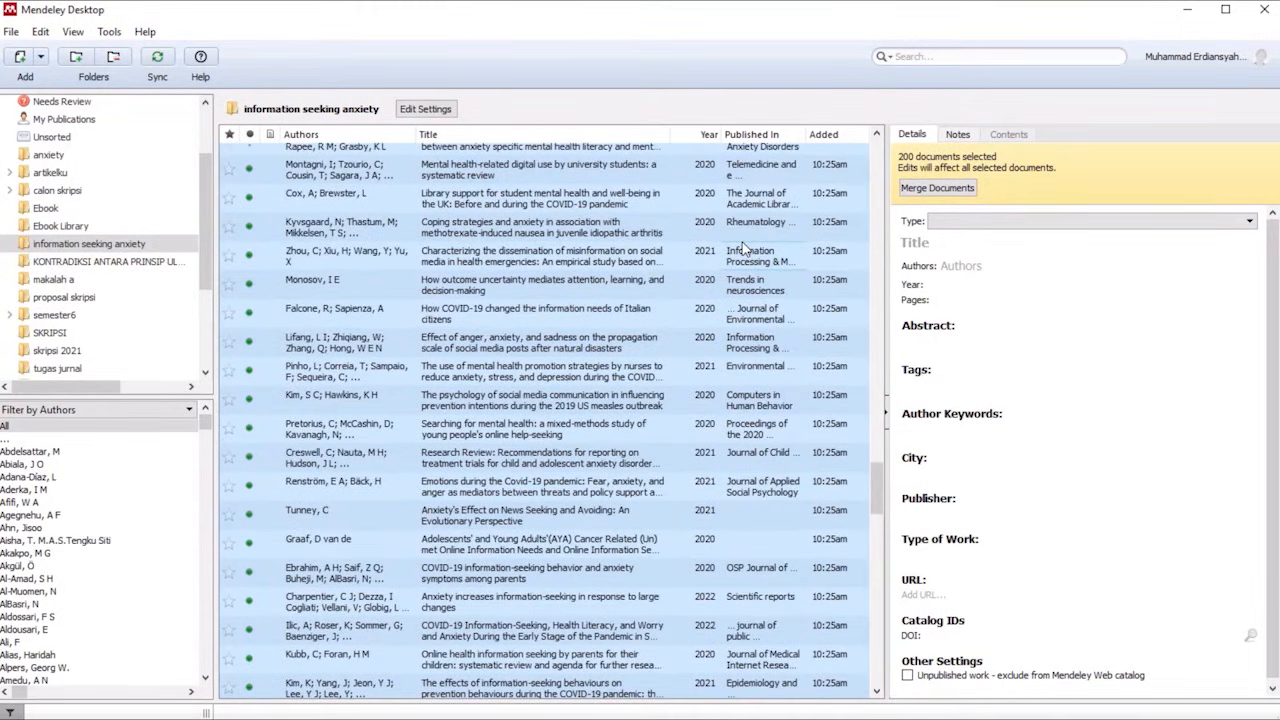
scroll(744, 250, down, 12)
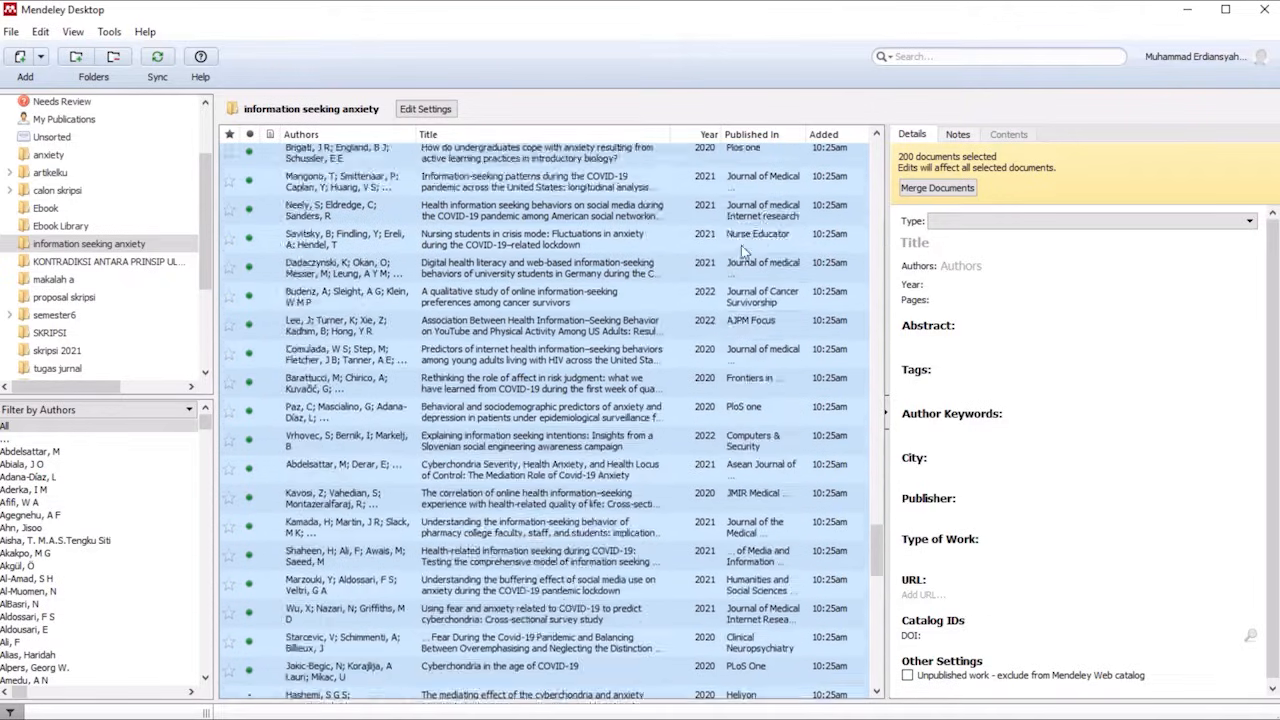
scroll(744, 250, down, 6)
scroll(744, 252, down, 4)
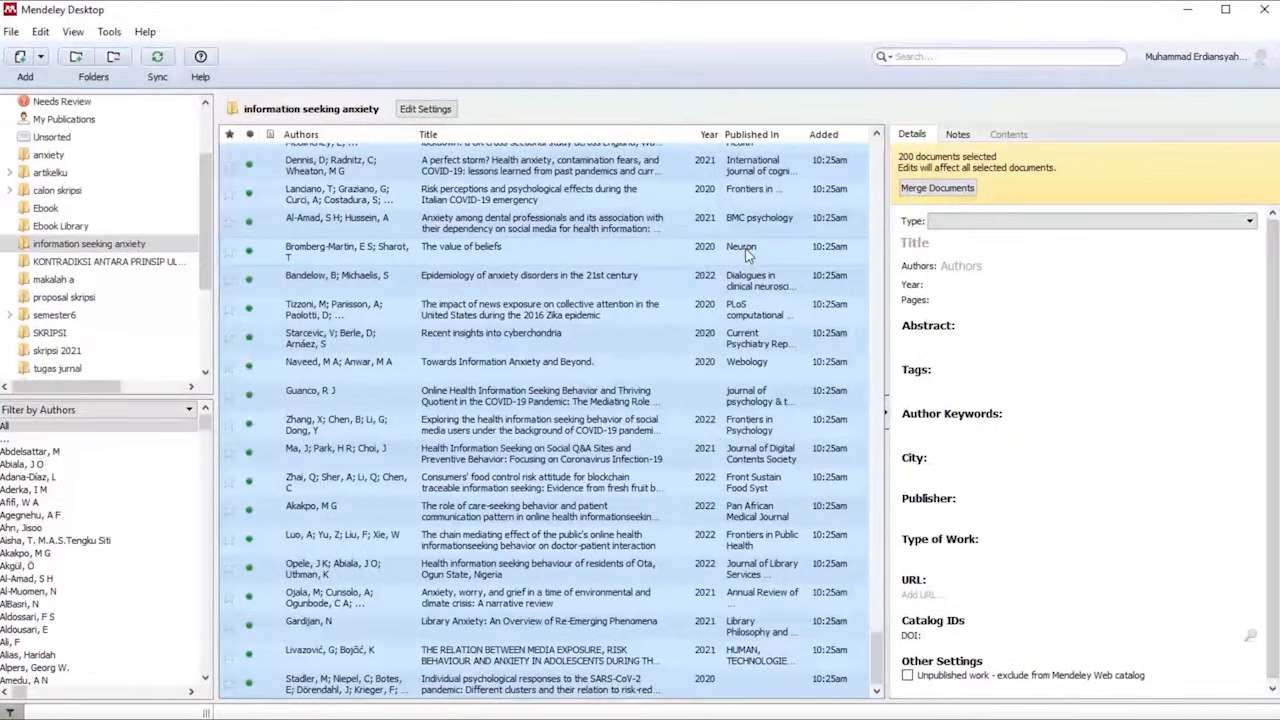
scroll(744, 255, down, 15)
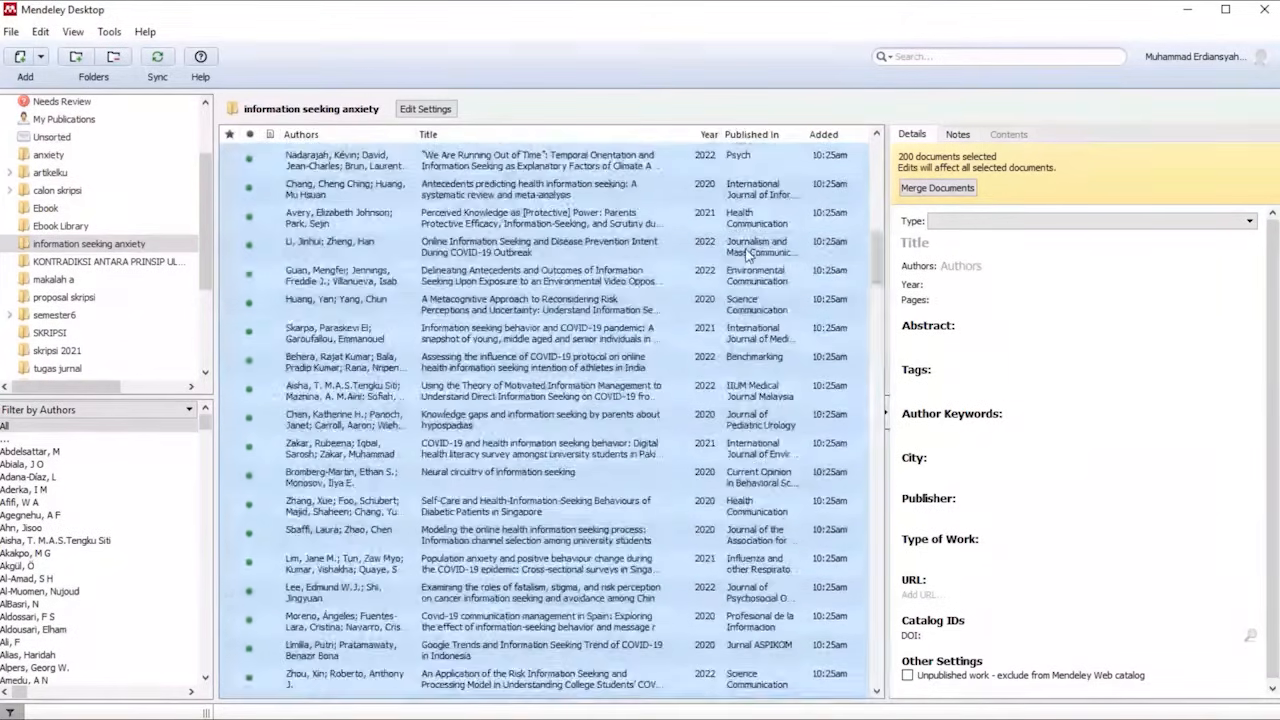
Check through the folder's document list whether full author names and publication details are filled in for the entries being updated.
scroll(747, 255, up, 5)
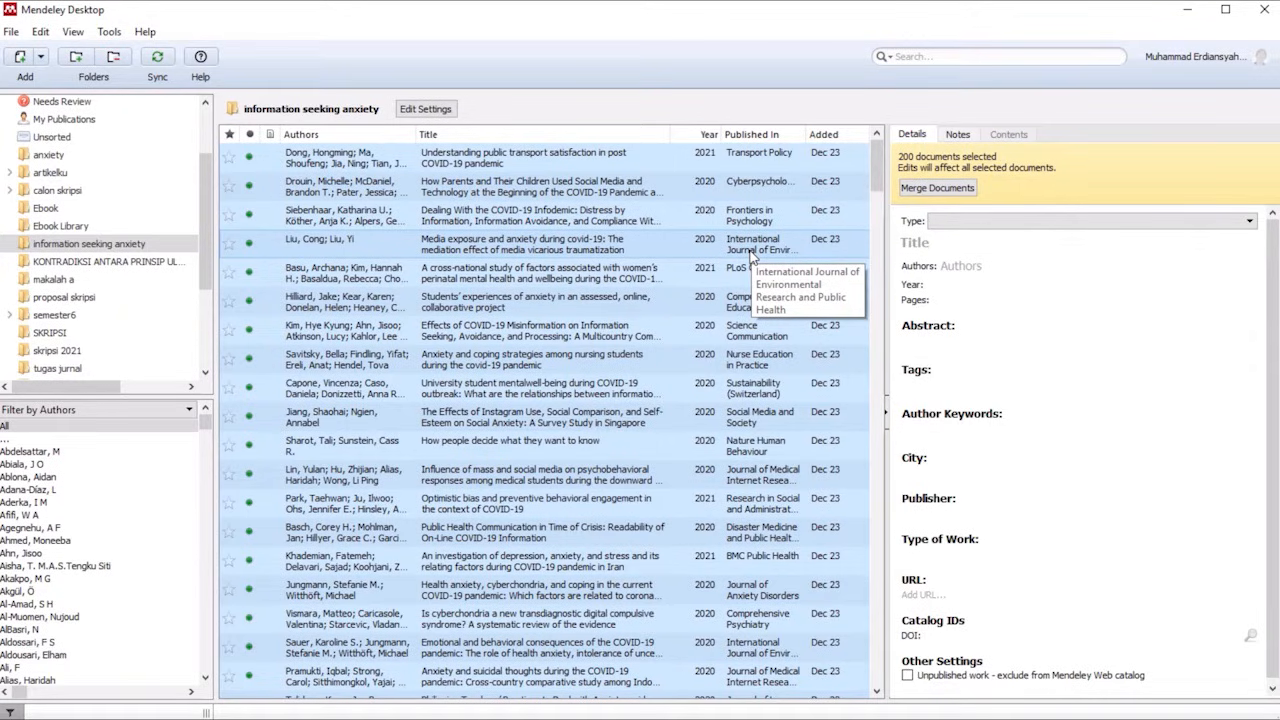
scroll(752, 300, down, 20)
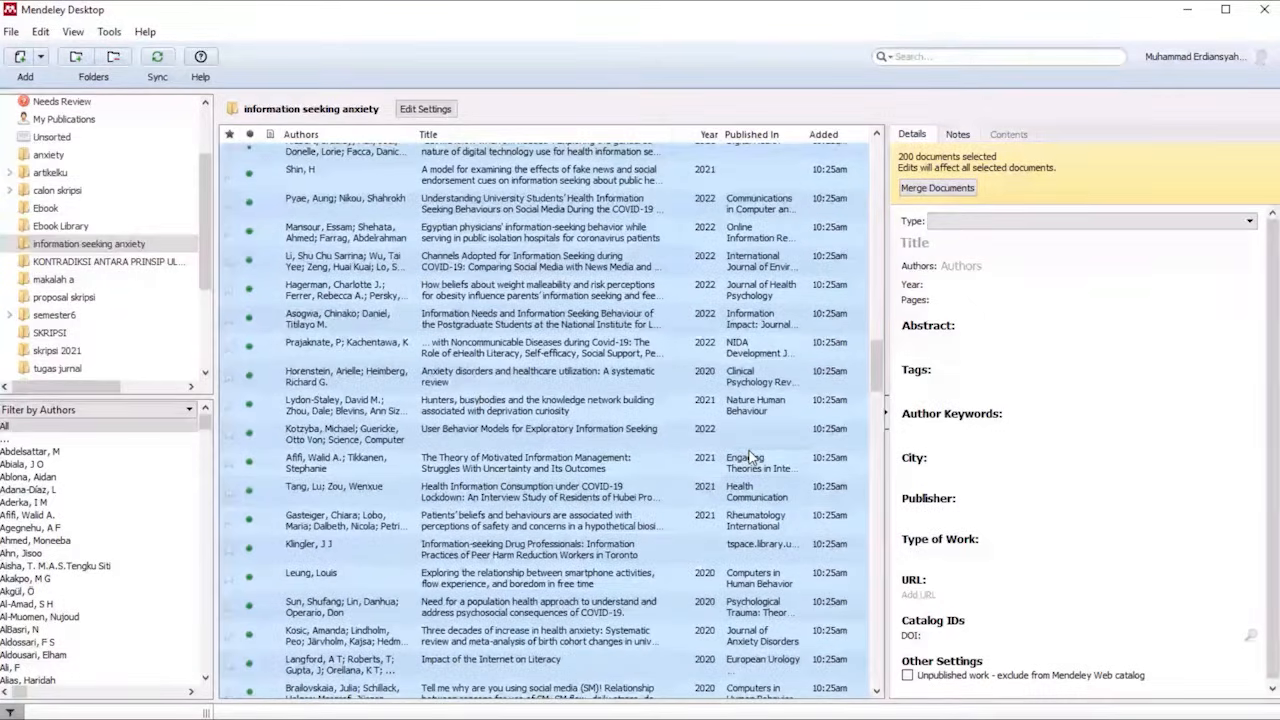
scroll(750, 456, down, 6)
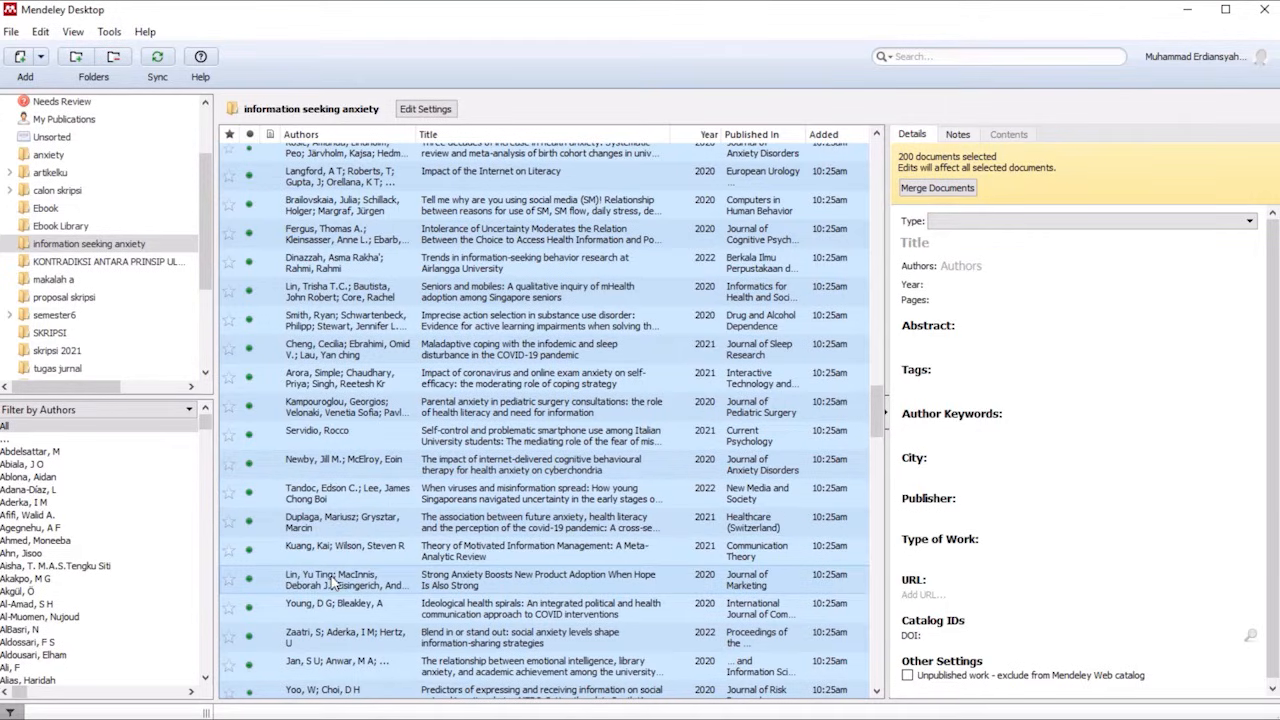
scroll(543, 508, down, 3)
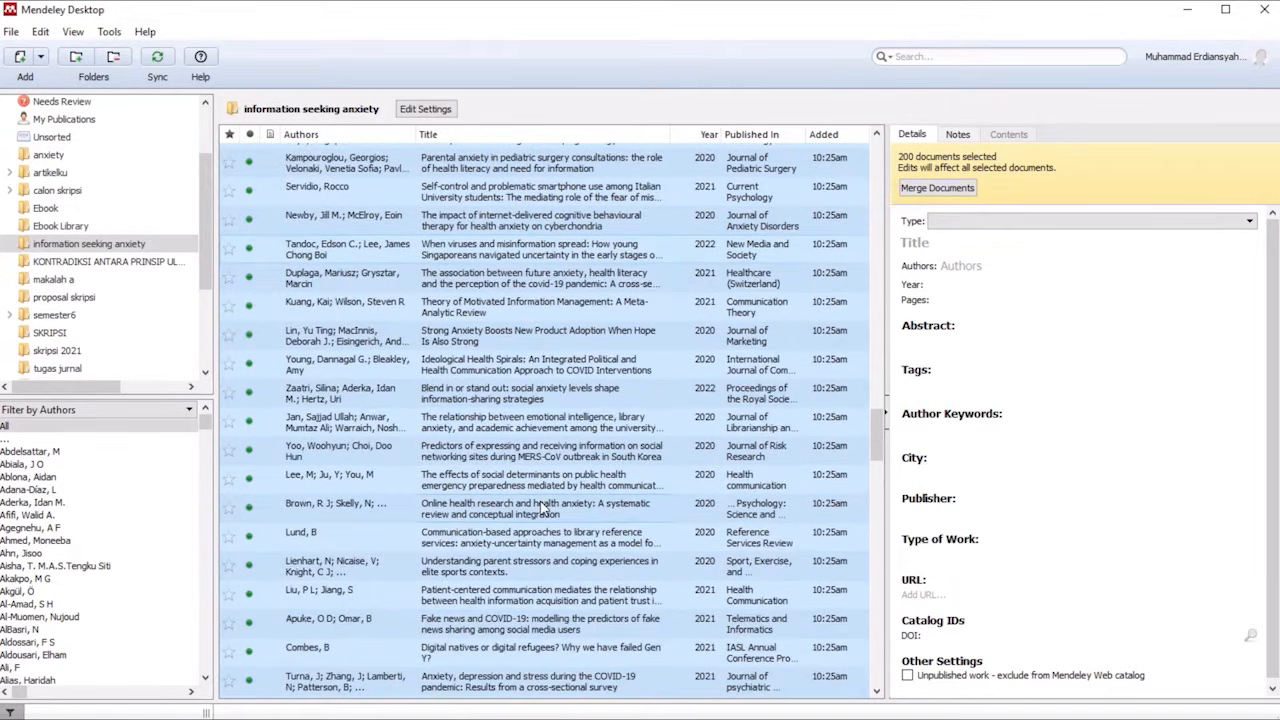
scroll(340, 528, down, 4)
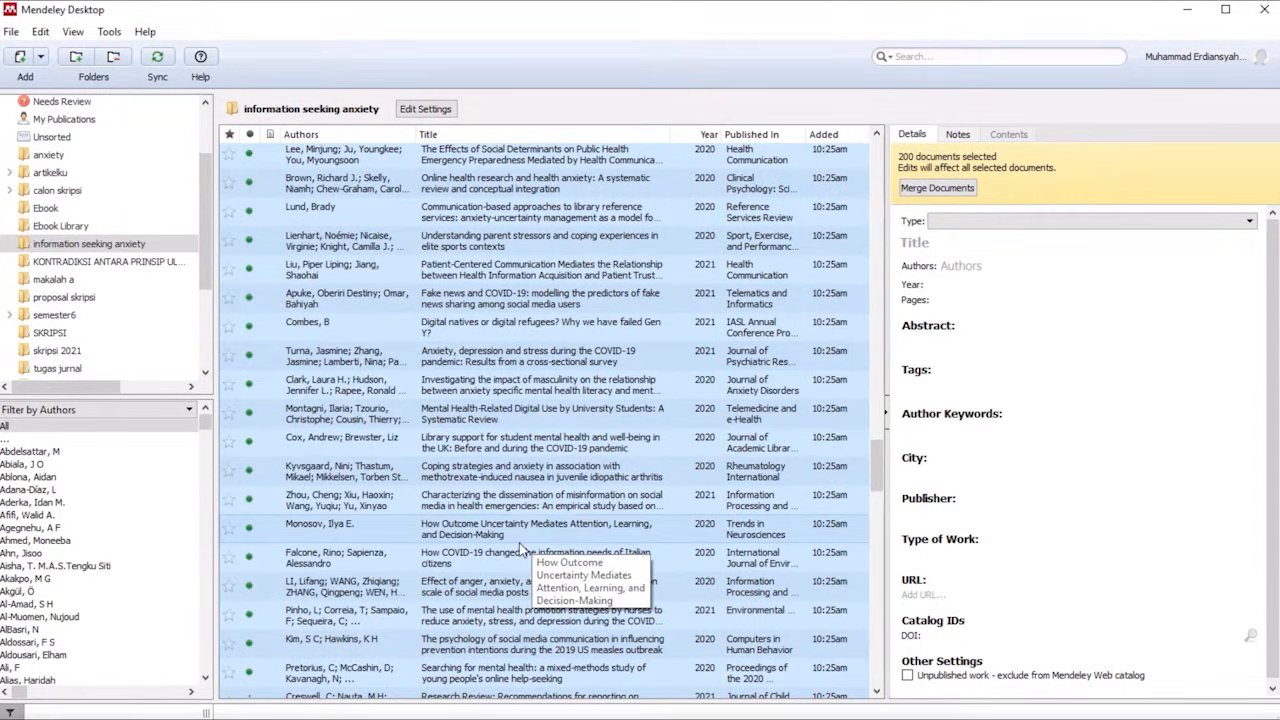
scroll(521, 563, down, 5)
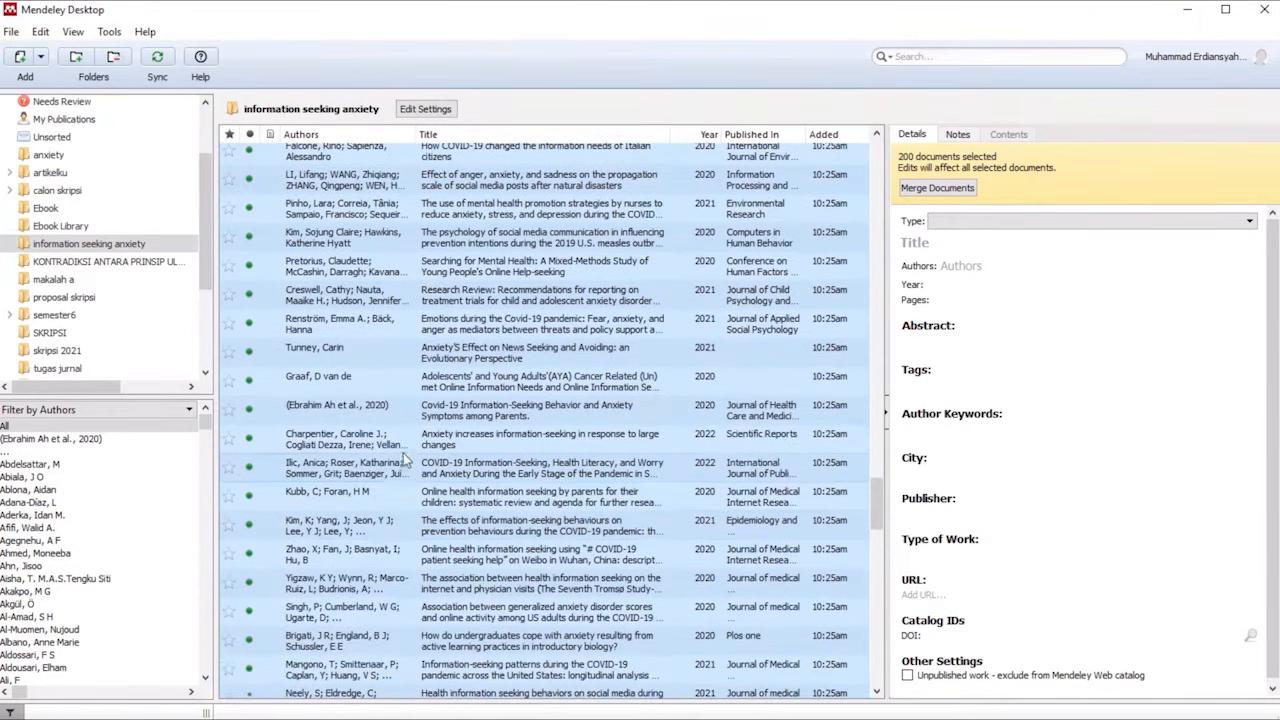
scroll(525, 530, down, 2)
scroll(525, 530, down, 3)
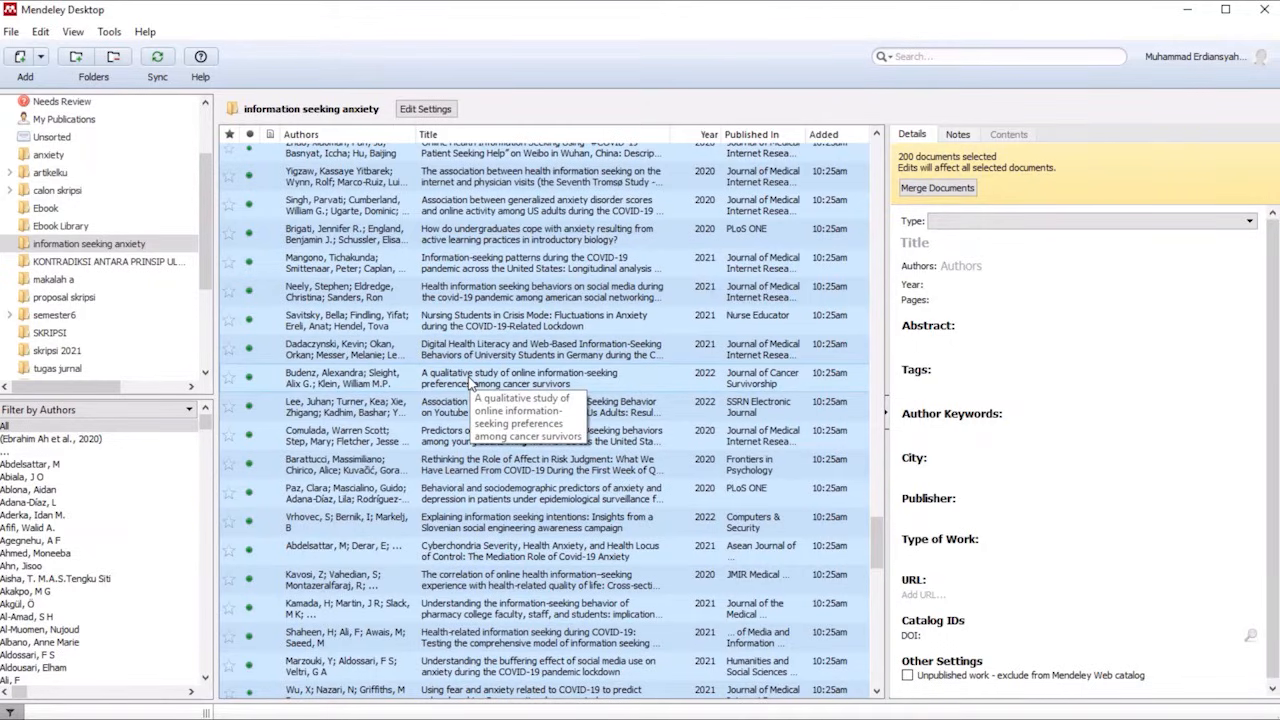
scroll(507, 393, down, 4)
scroll(507, 393, down, 8)
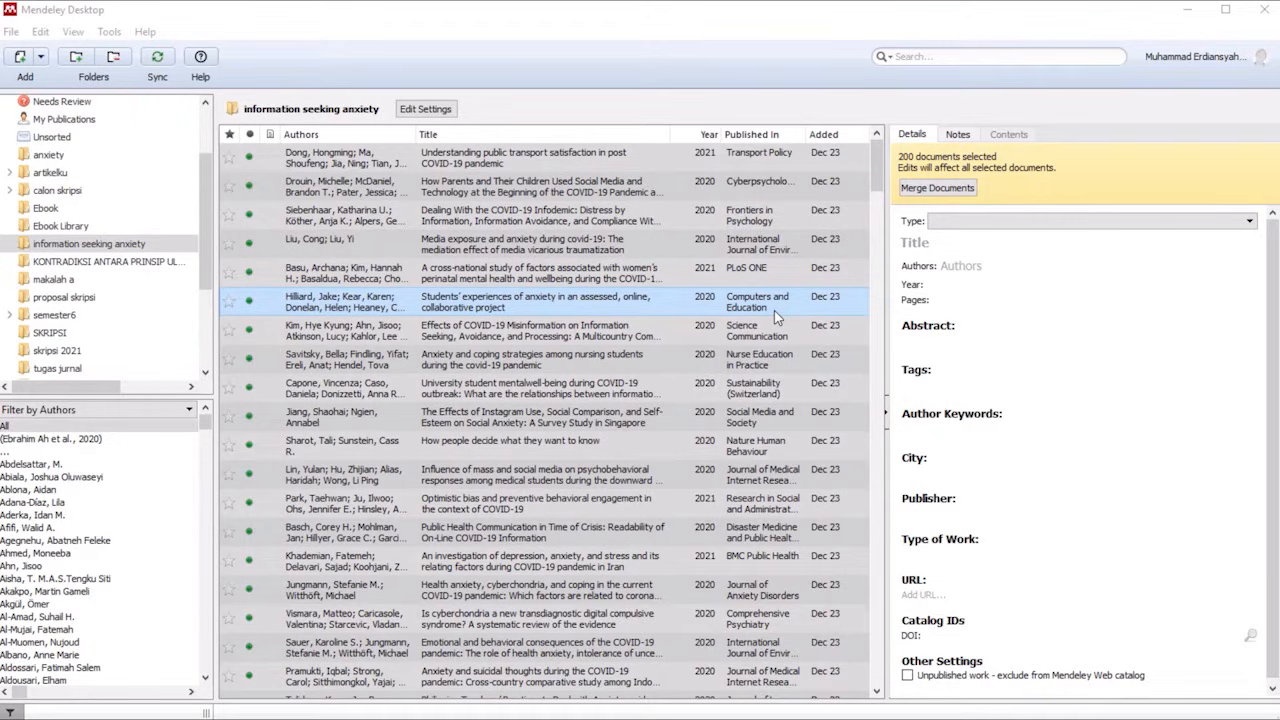
Export all selected documents to Downloads as a RIS file named "information seeking anxiety".
right_click(575, 230)
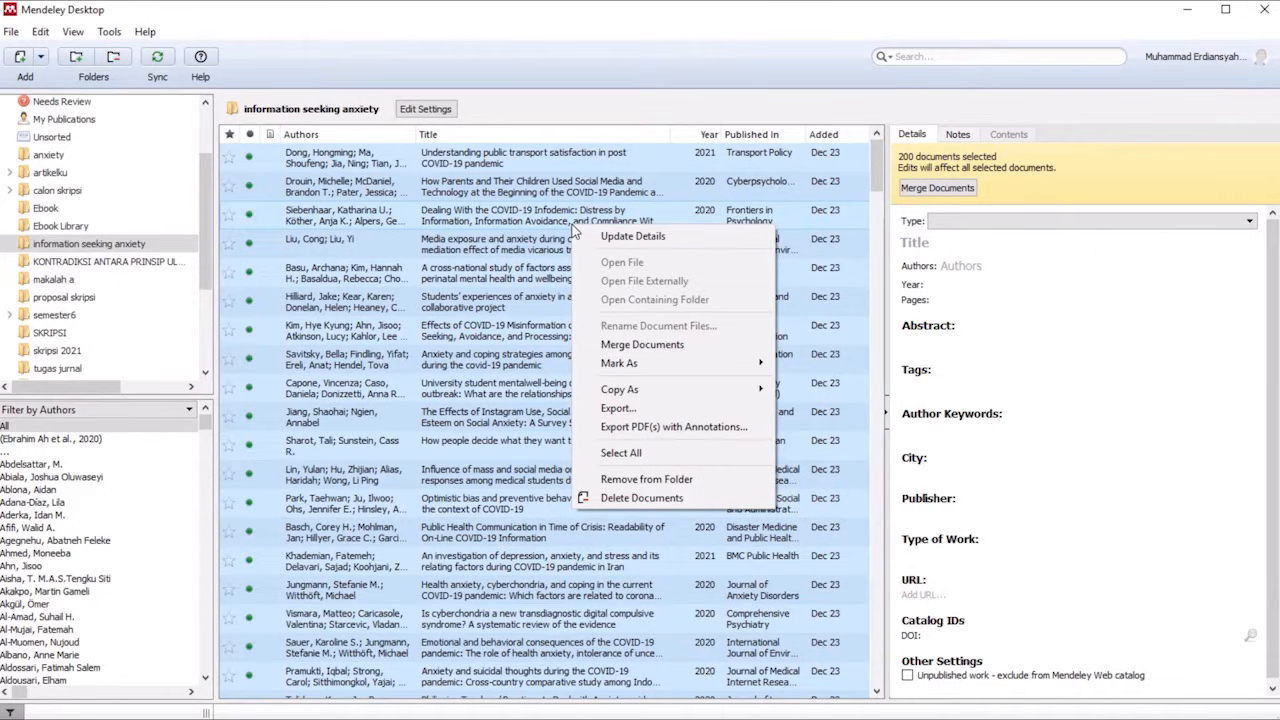
click(629, 414)
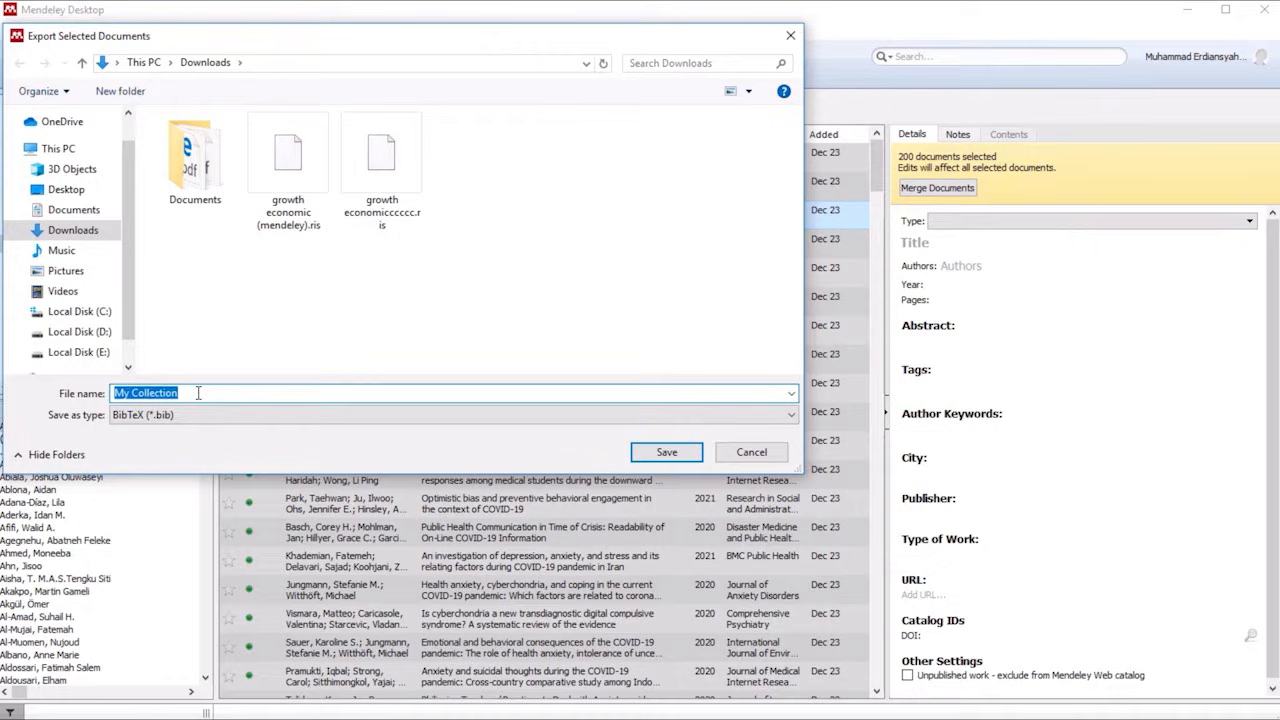
text(information seeking anxiety)
click(196, 417)
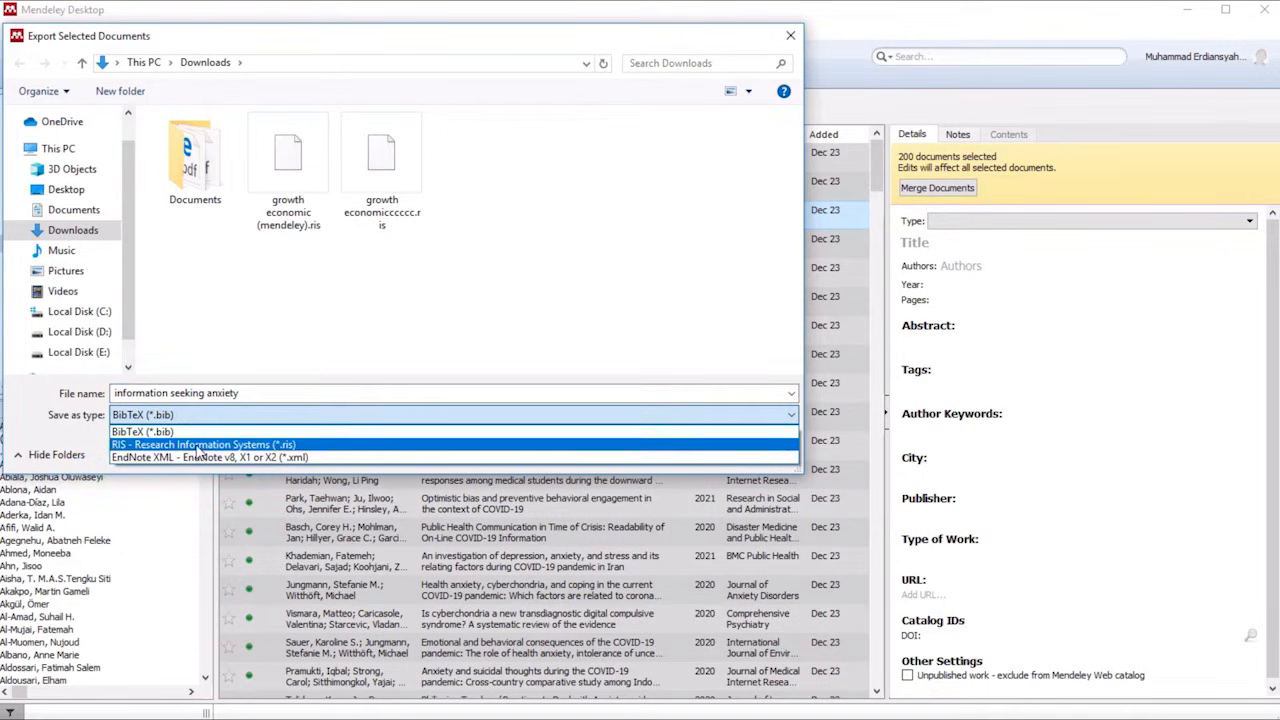
click(198, 446)
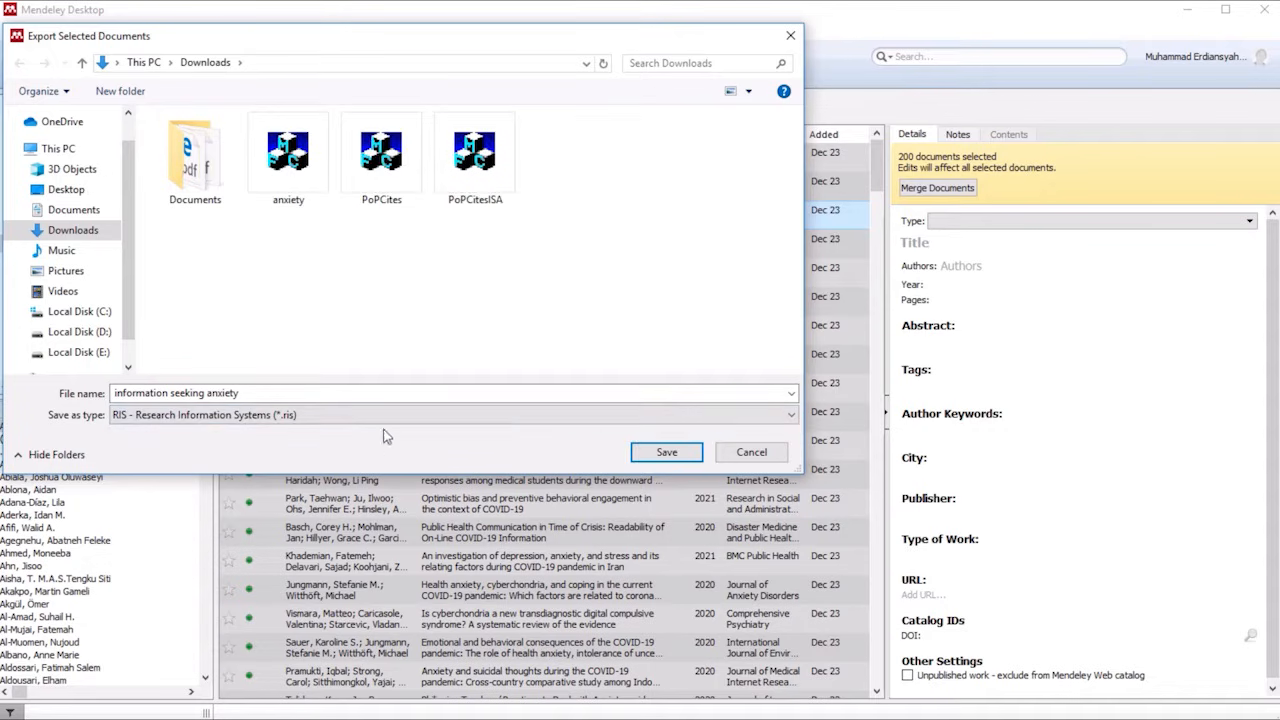
click(667, 453)
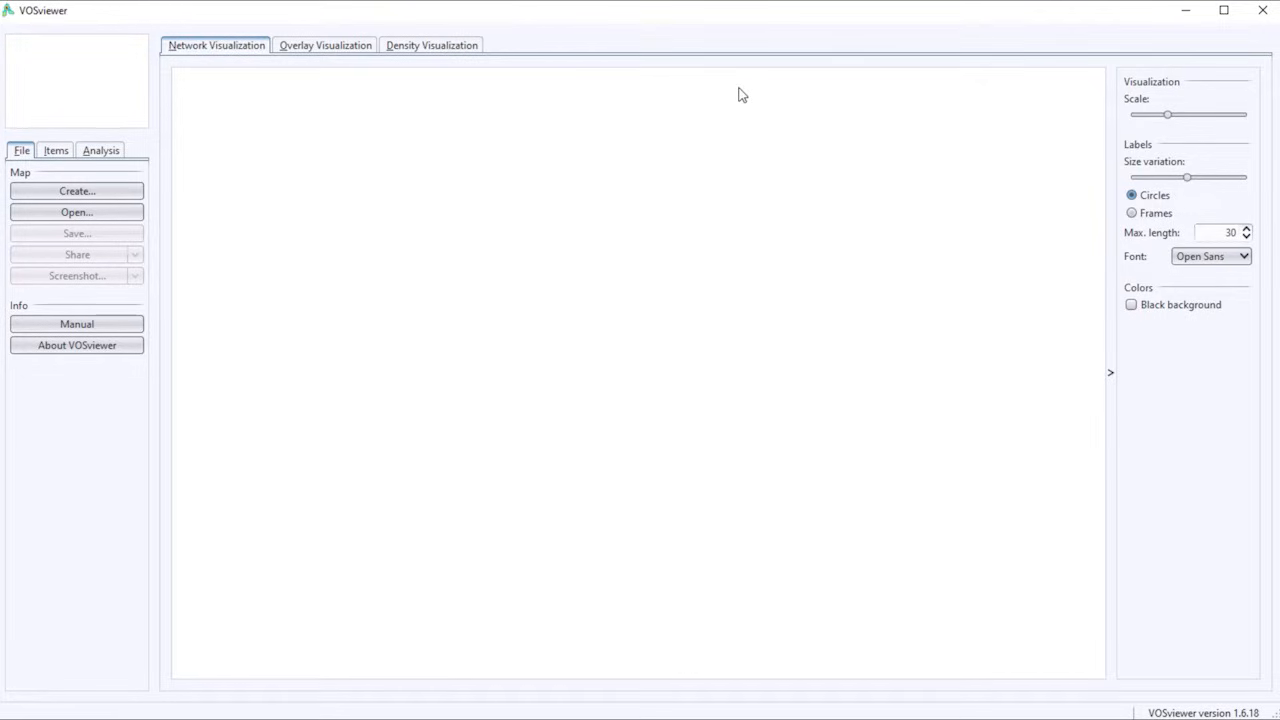
Switch to VOSviewer and start a new map based on bibliographic data read from reference manager files.
click(91, 195)
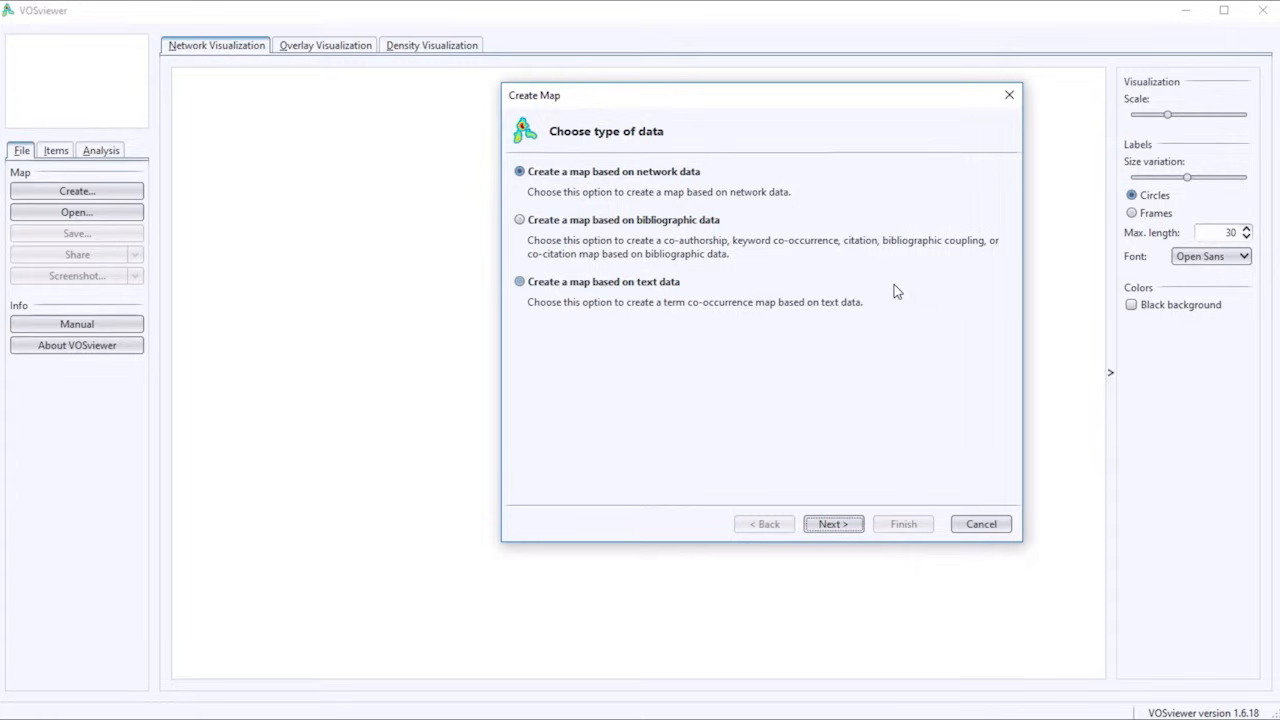
click(640, 221)
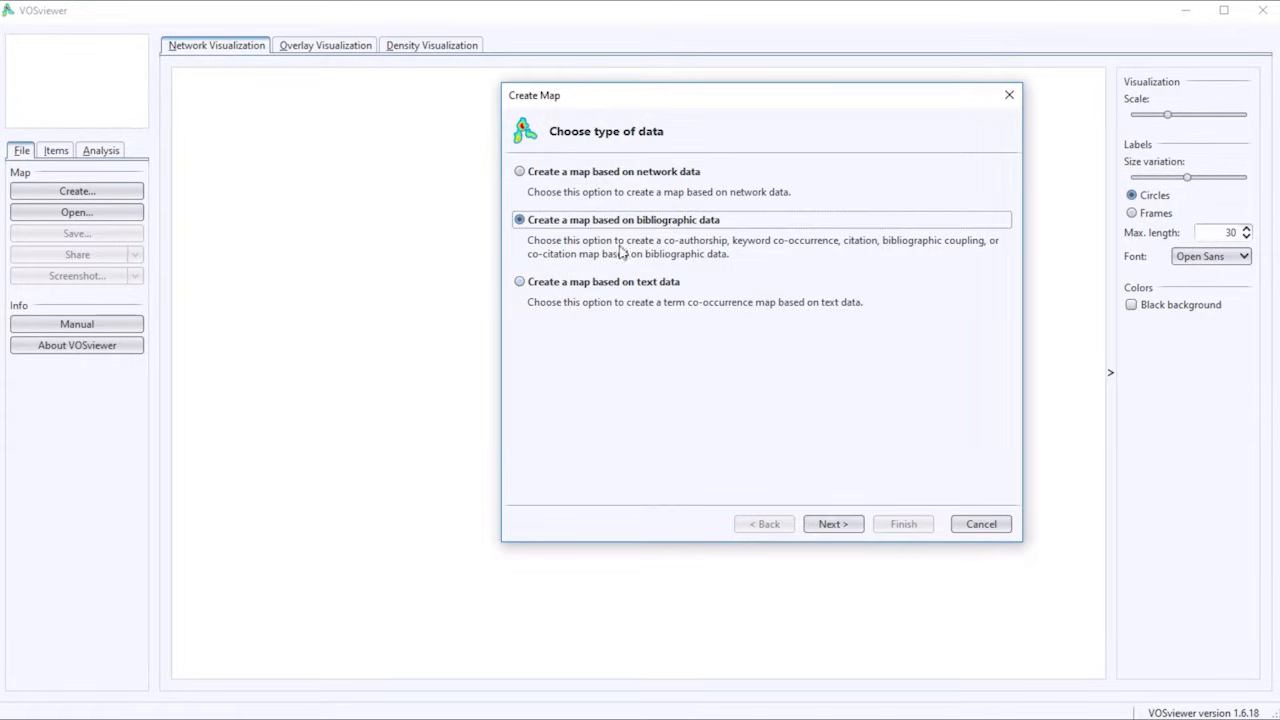
click(836, 524)
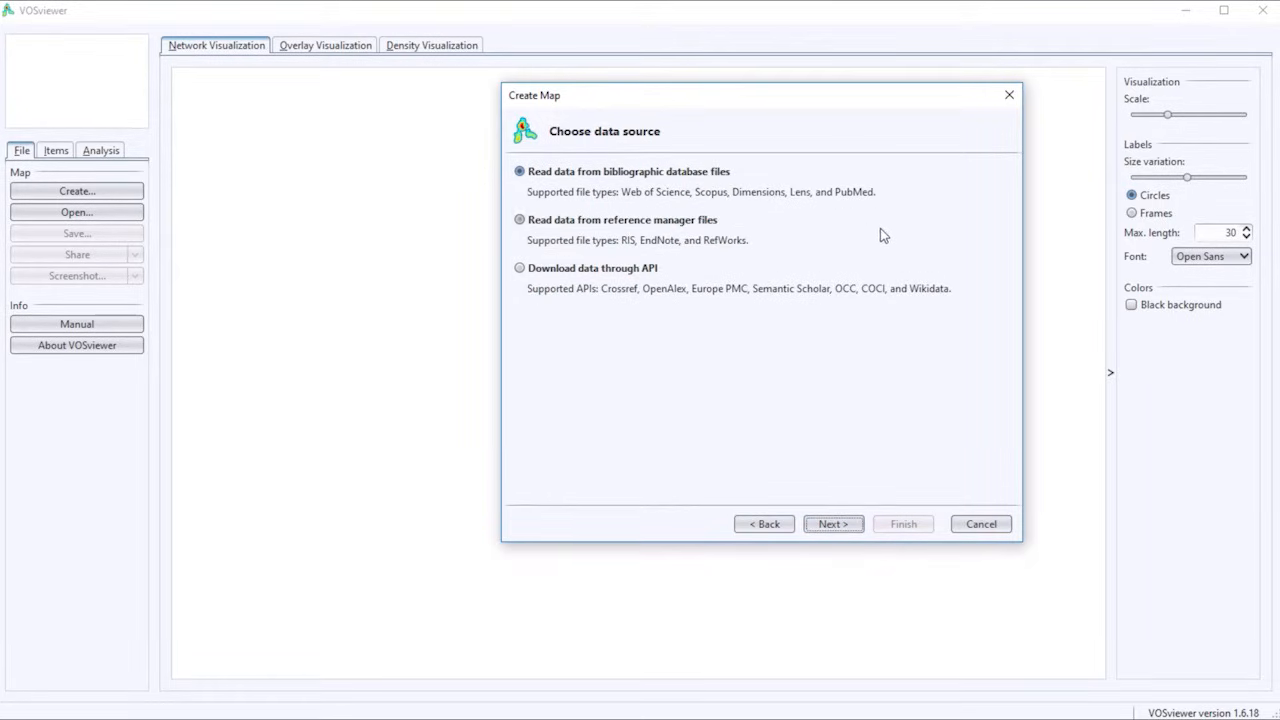
click(548, 224)
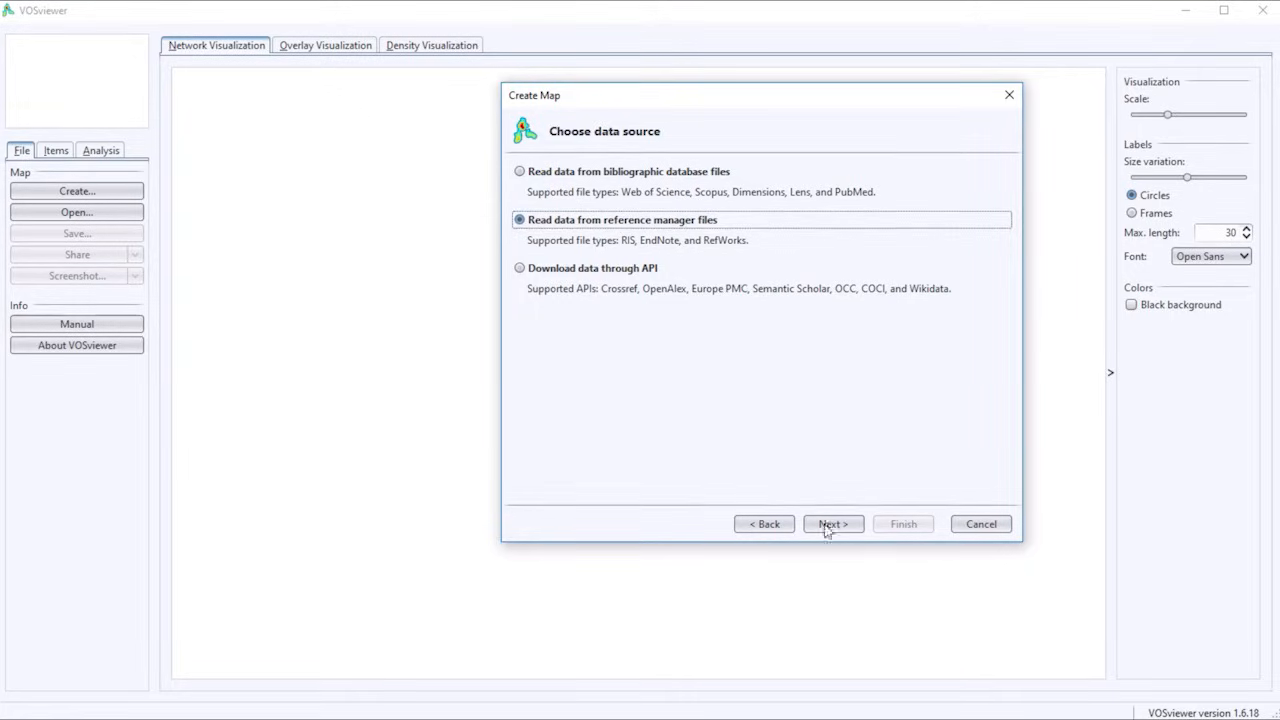
click(833, 525)
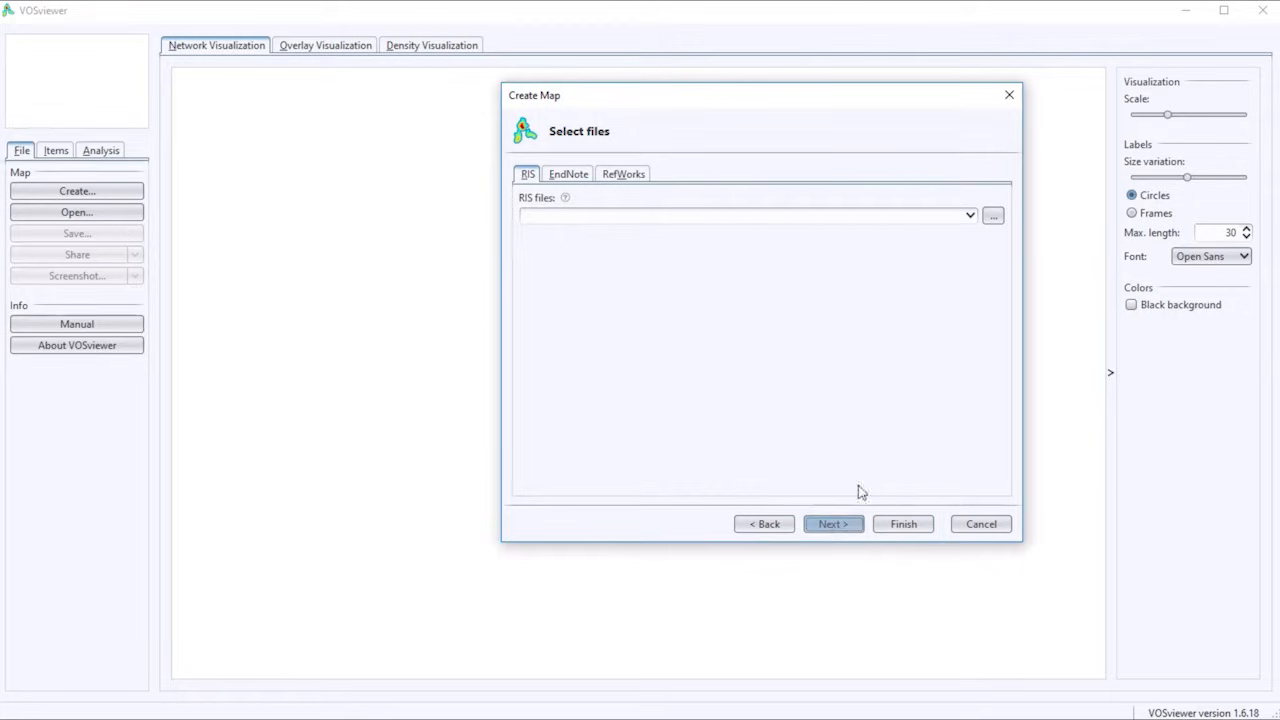
Load "information seeking anxiety.ris" from the Downloads folder as the map's RIS source file.
click(994, 218)
click(815, 206)
scroll(720, 285, up, 3)
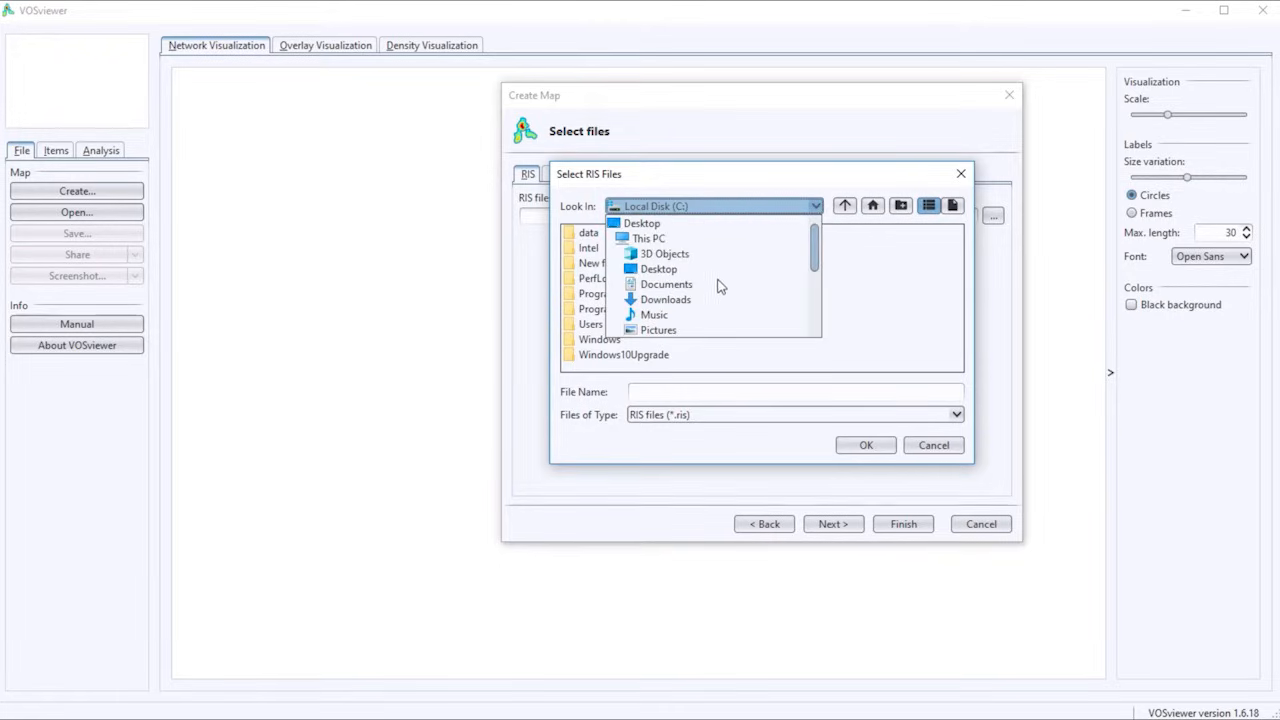
click(689, 299)
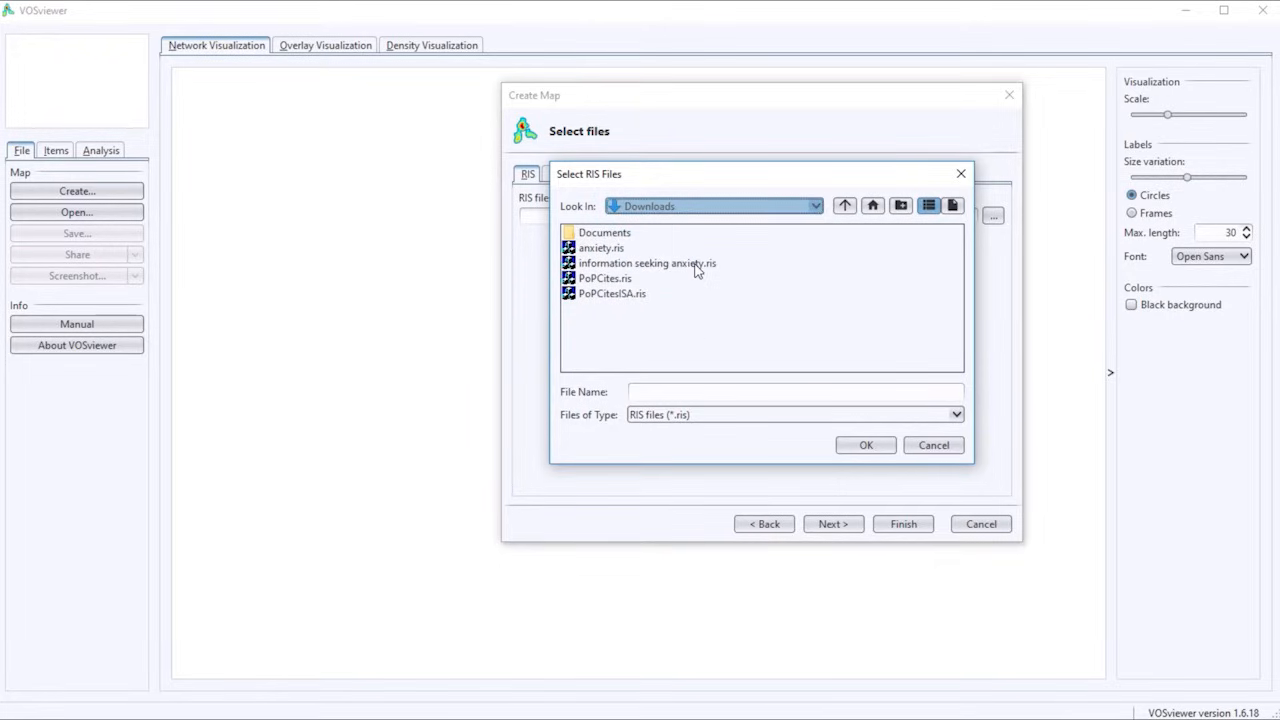
click(697, 265)
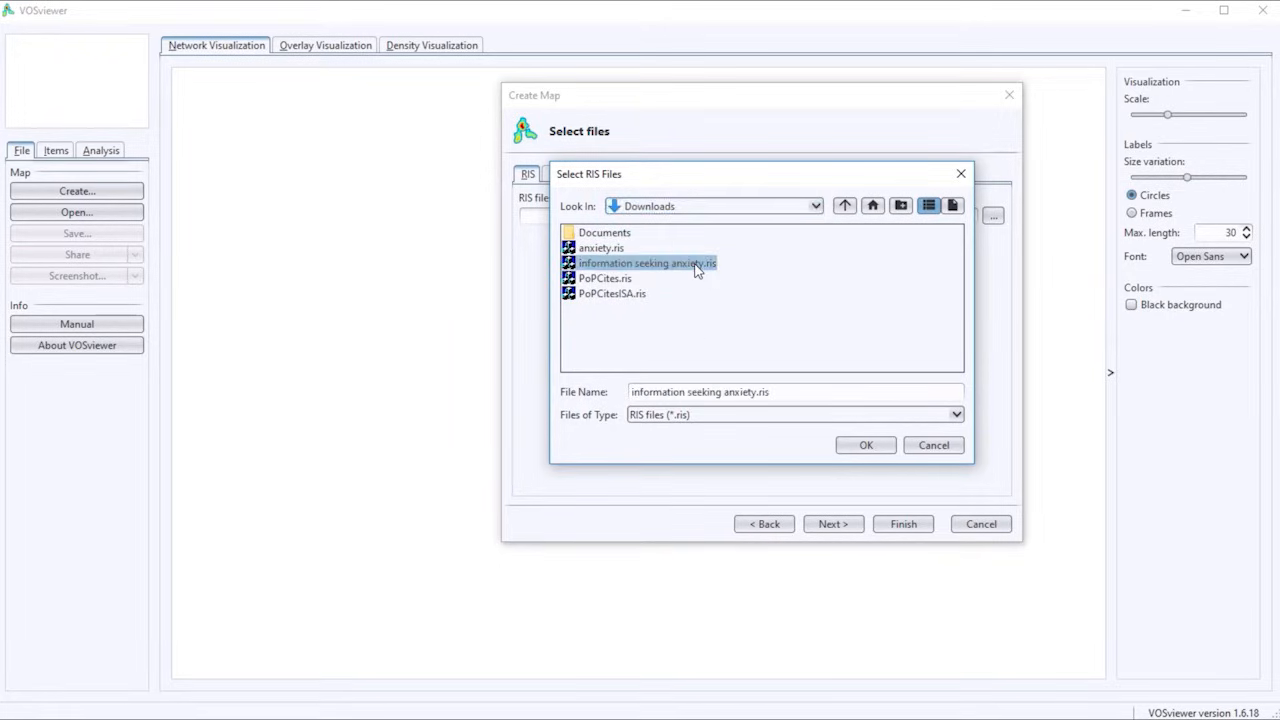
click(866, 445)
click(833, 523)
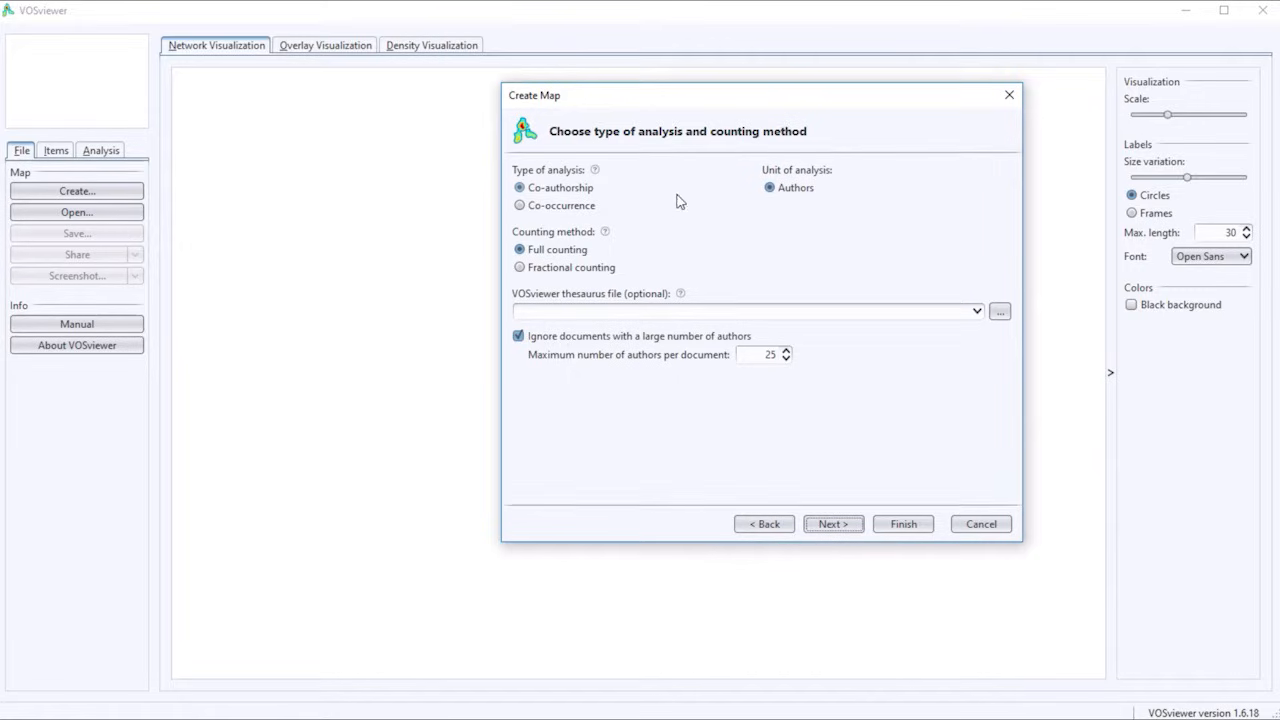
Set up a keyword co-occurrence analysis with a minimum of 2 occurrences per keyword and 95 keywords to be selected.
click(560, 206)
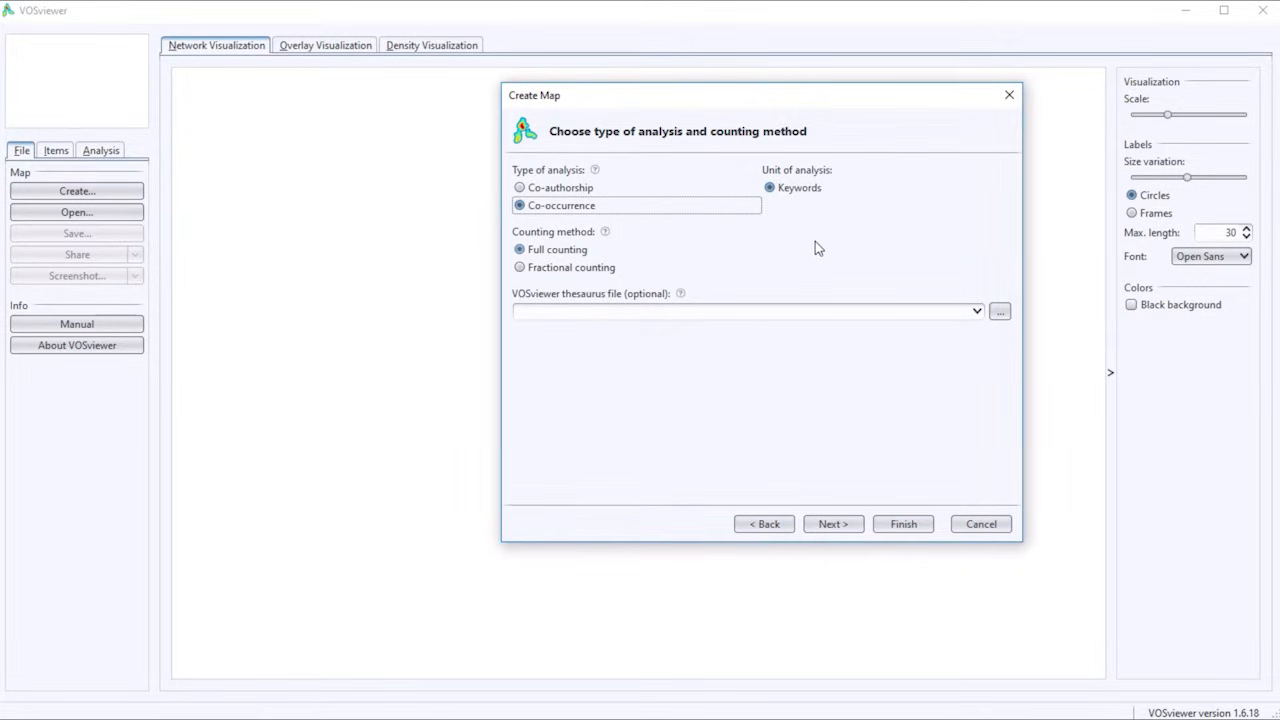
click(836, 526)
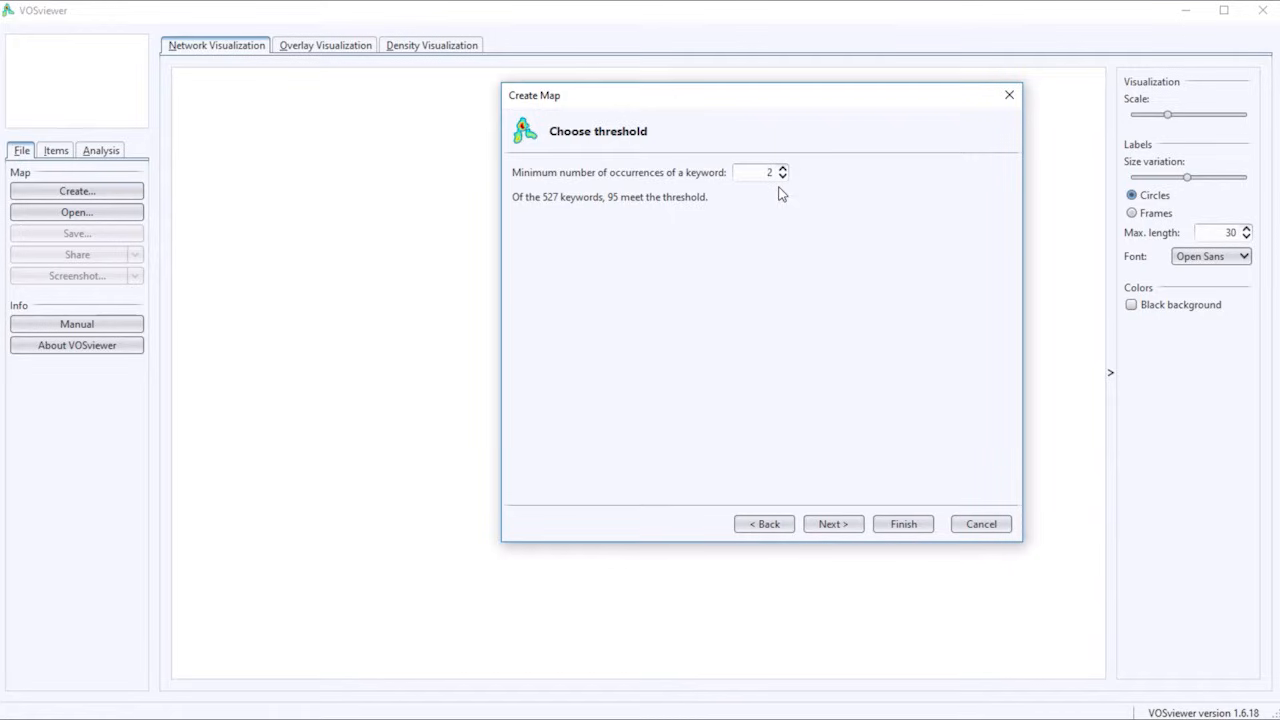
click(783, 168)
click(783, 176)
click(838, 528)
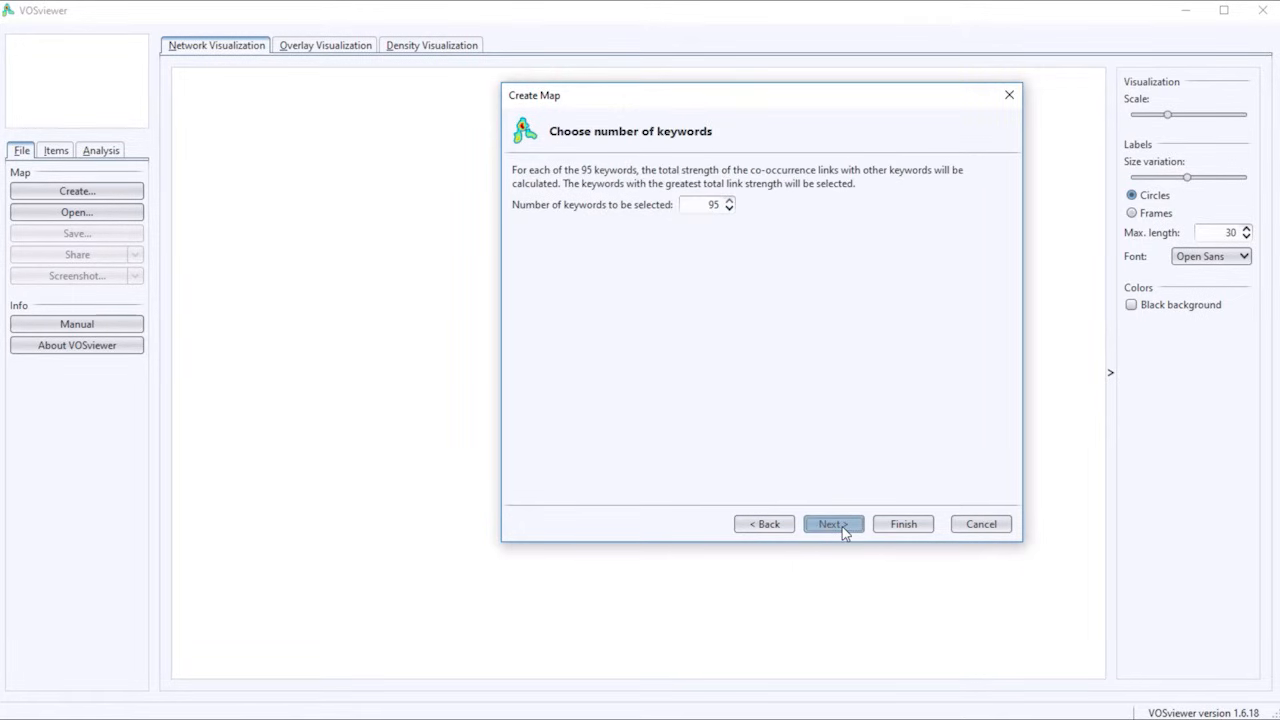
click(842, 527)
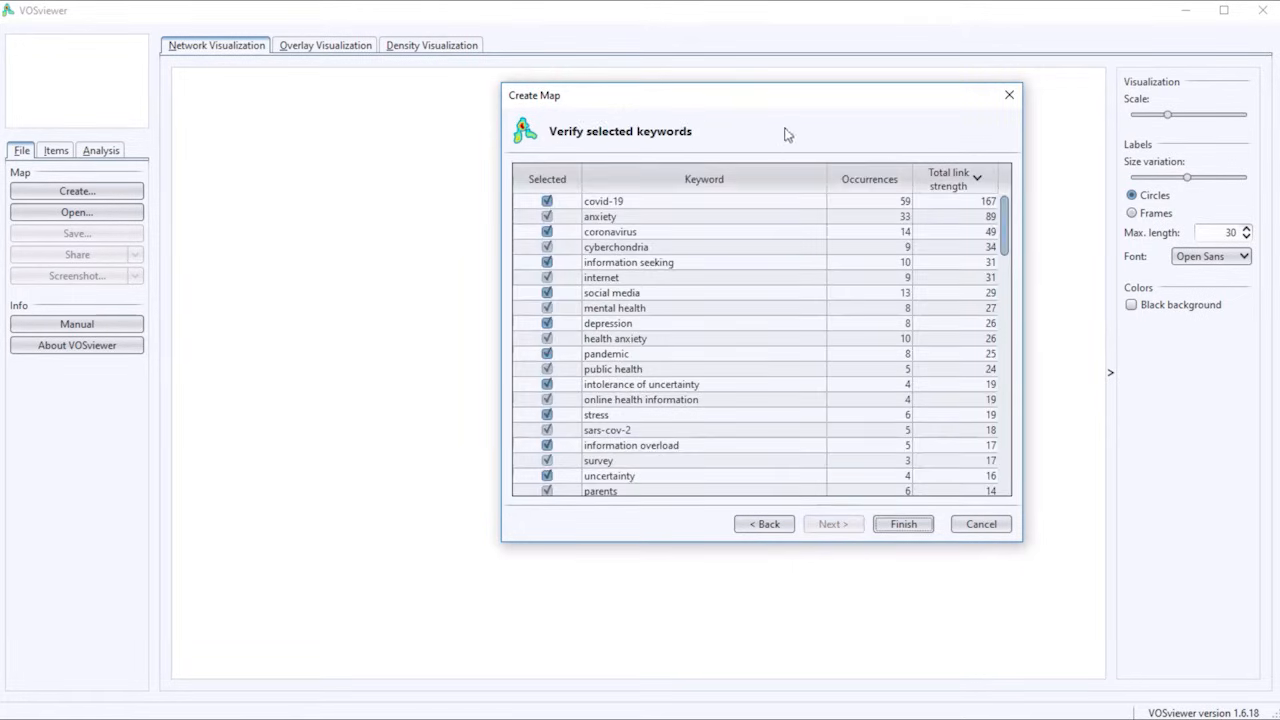
Review the selected keywords and exclude "survey", "wuhan", "university students" and "china" from the map.
drag(664, 95, 597, 95)
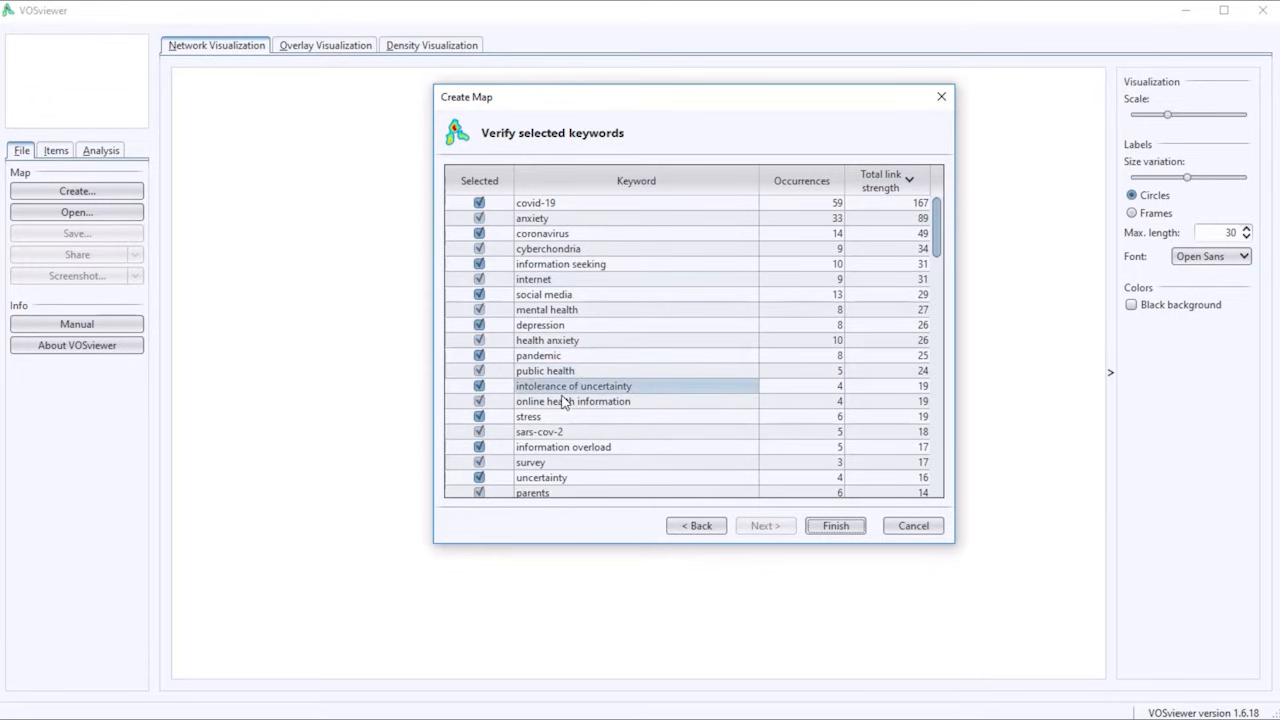
scroll(563, 401, down, 1)
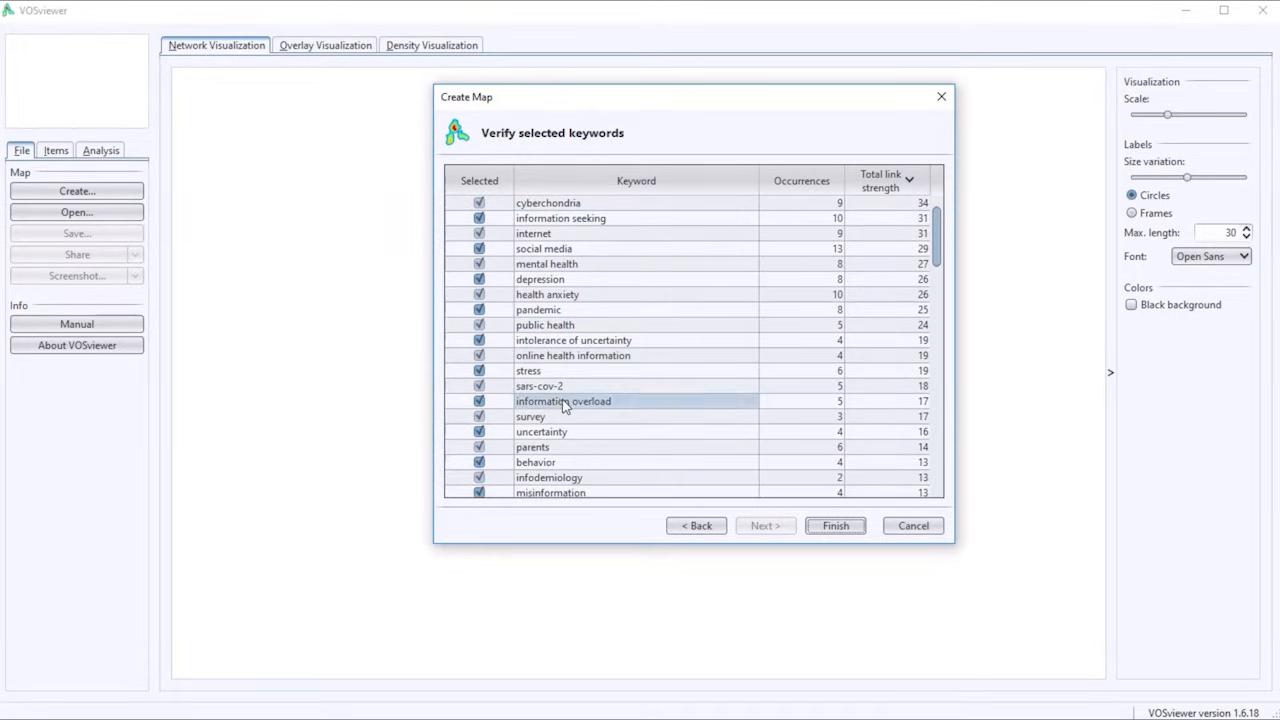
click(480, 419)
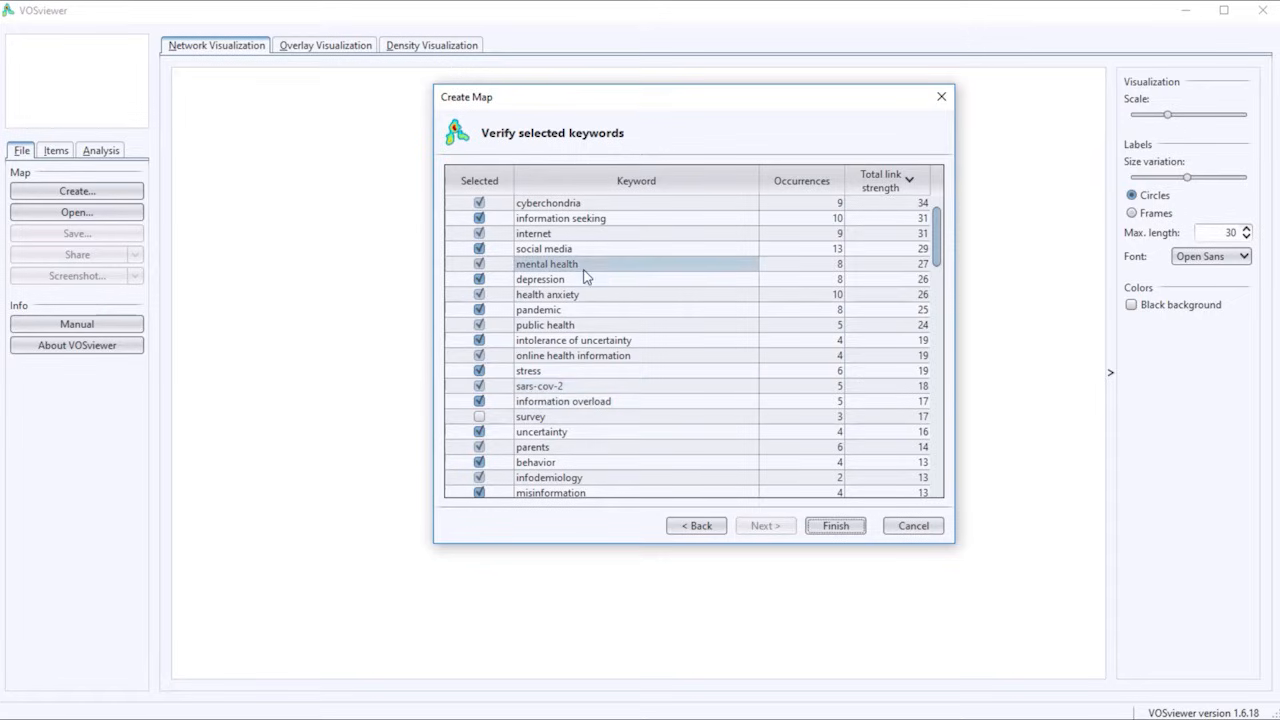
scroll(630, 328, down, 2)
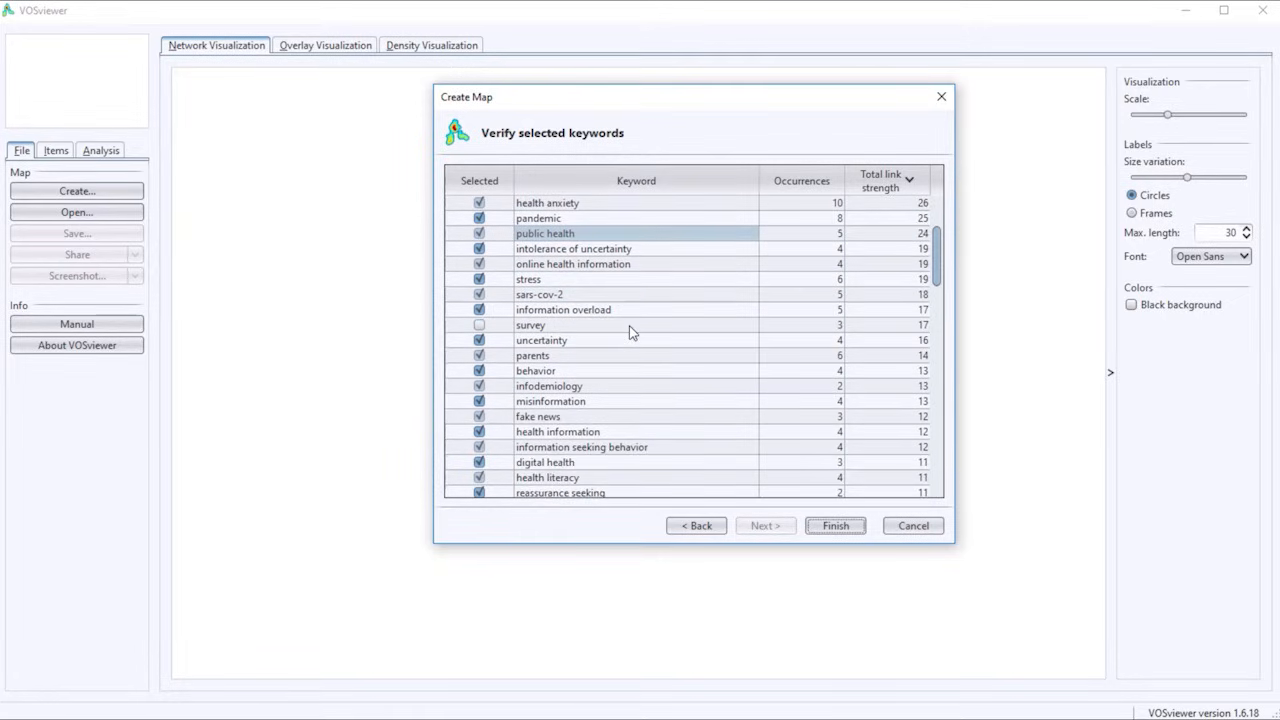
scroll(630, 333, down, 4)
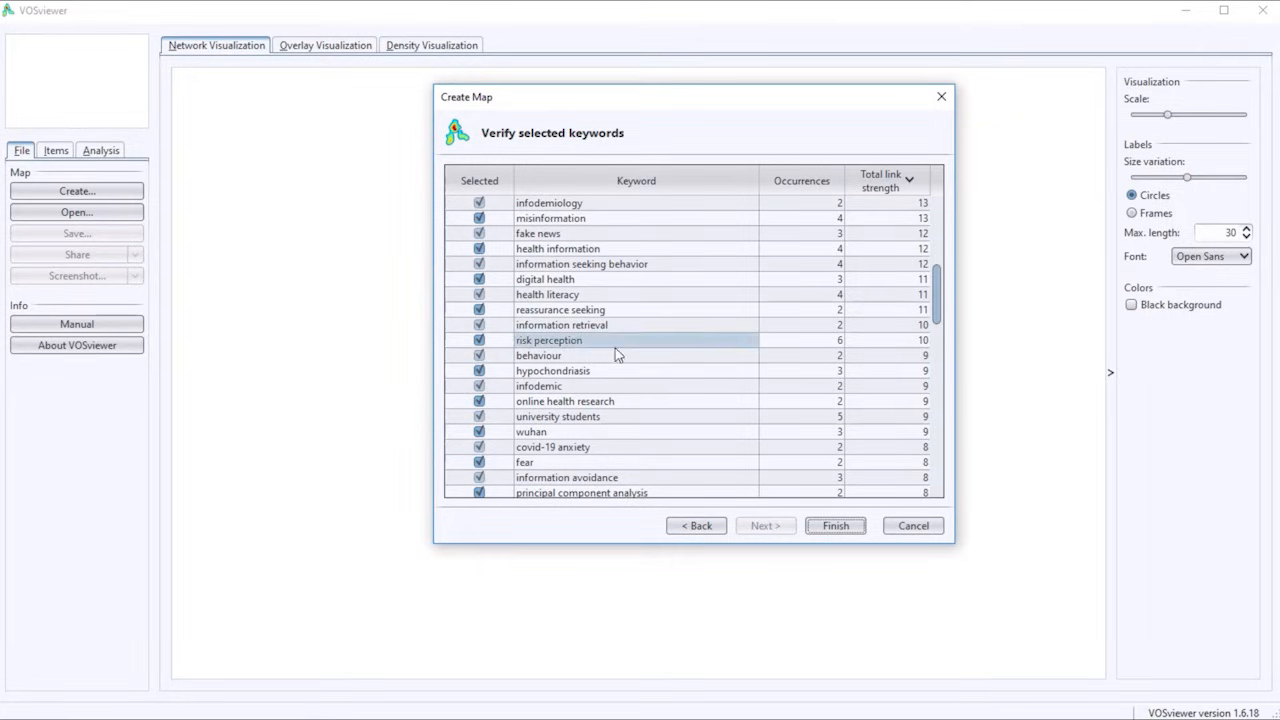
click(479, 432)
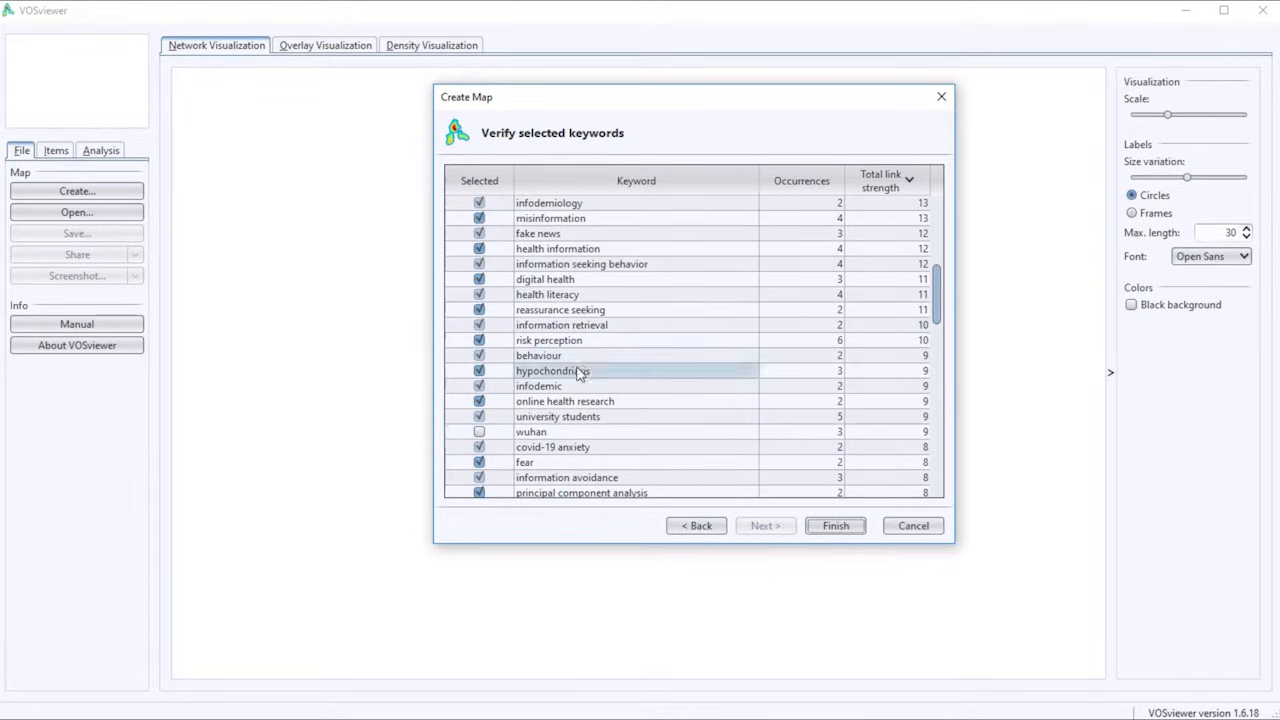
click(479, 418)
scroll(608, 414, down, 2)
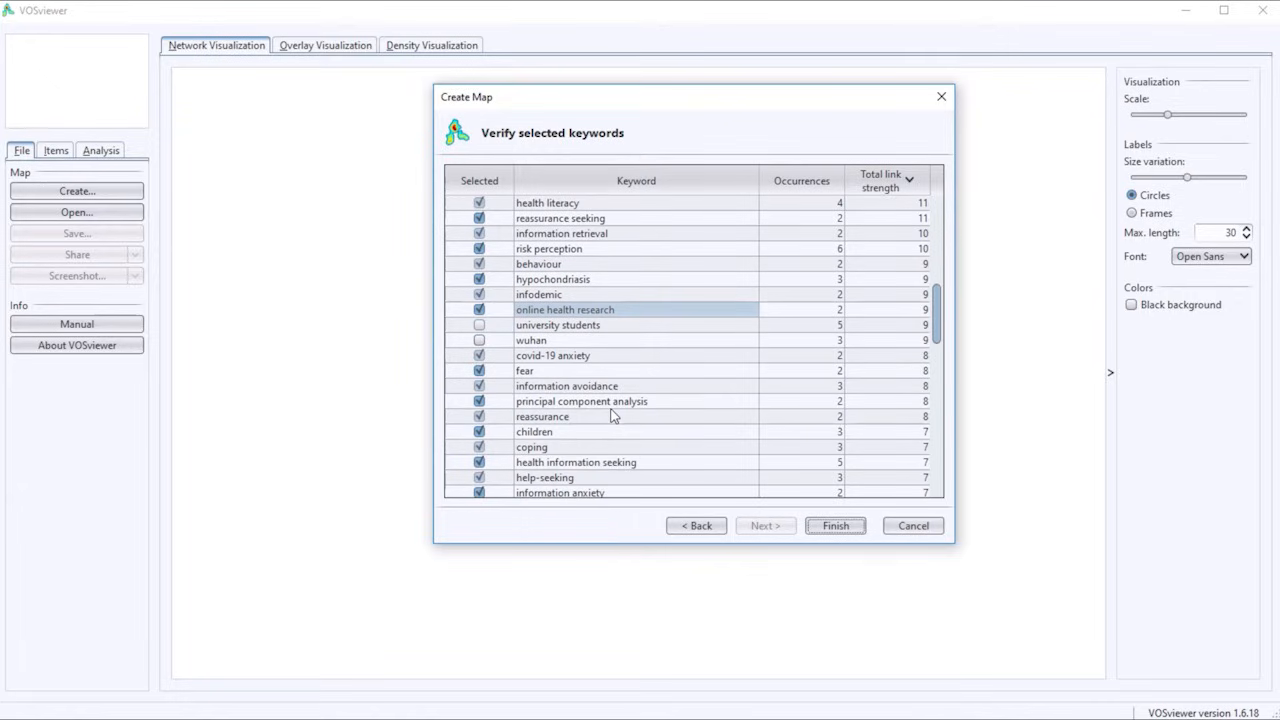
scroll(613, 416, down, 6)
scroll(640, 362, down, 2)
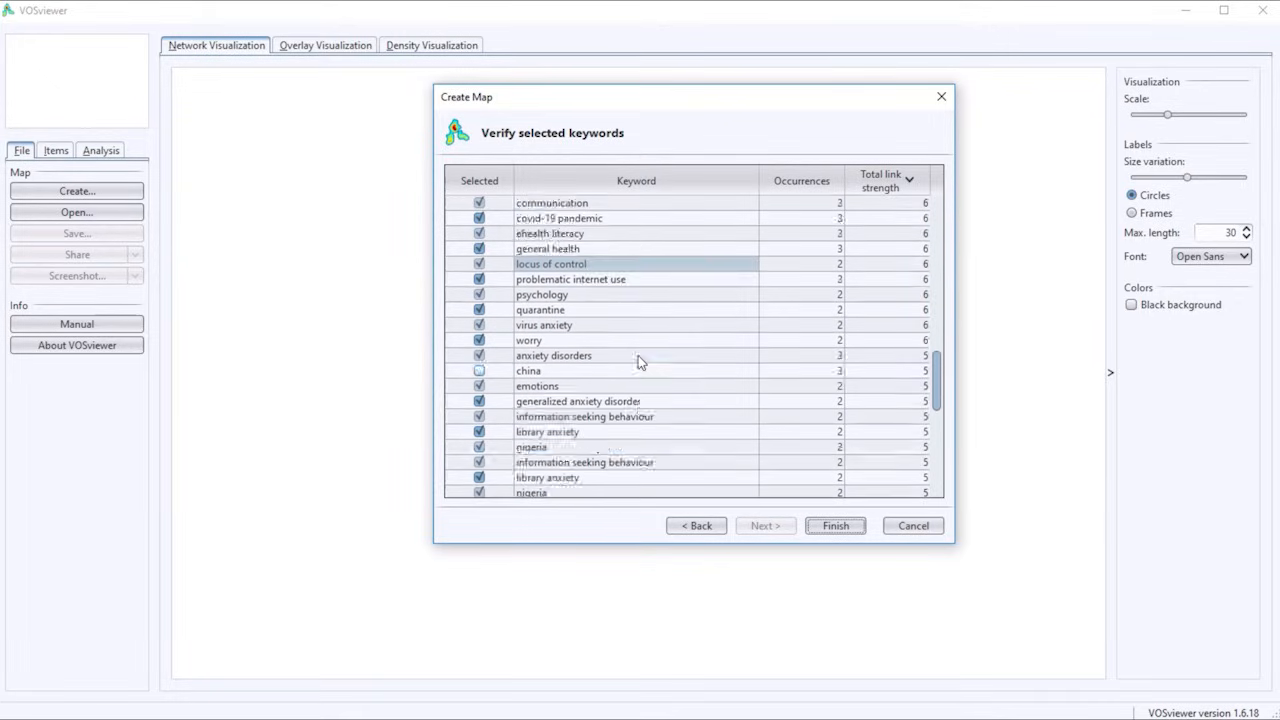
scroll(638, 362, down, 2)
scroll(640, 362, up, 12)
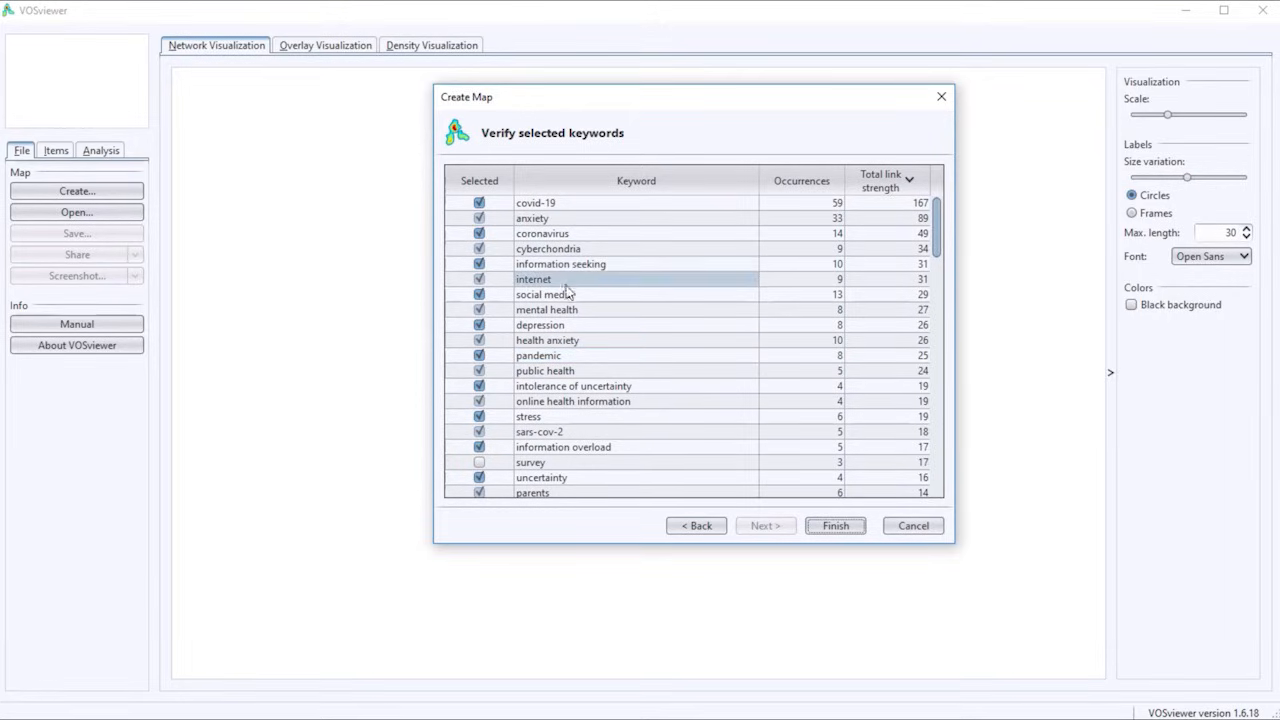
Generate the keyword co-occurrence map and examine its list of keywords cluster by cluster.
click(845, 526)
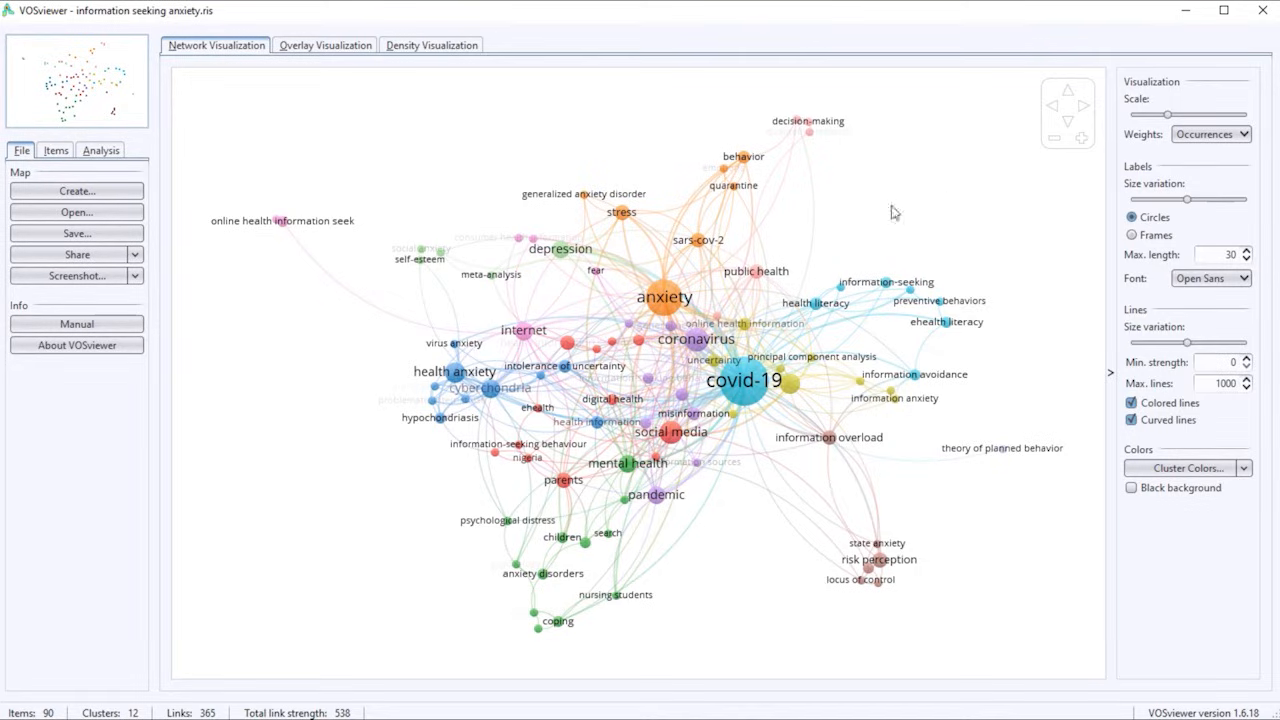
mouse_move(662, 300)
click(57, 151)
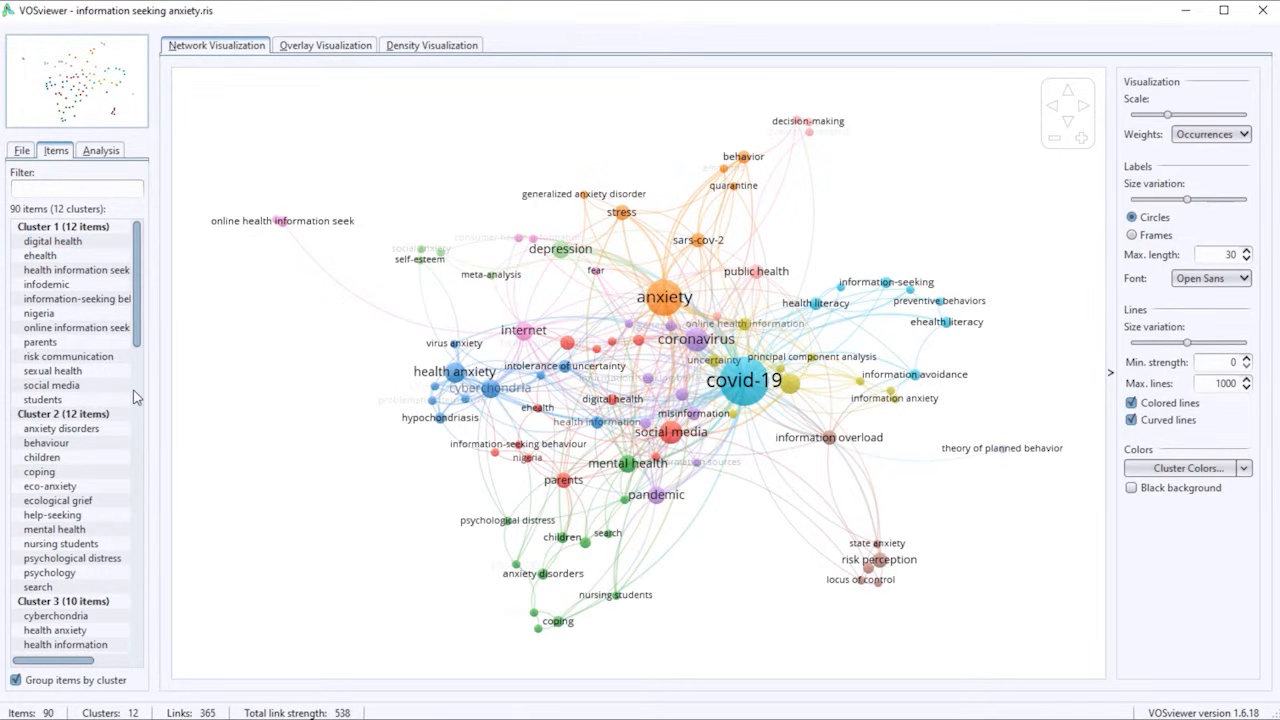
scroll(136, 397, down, 2)
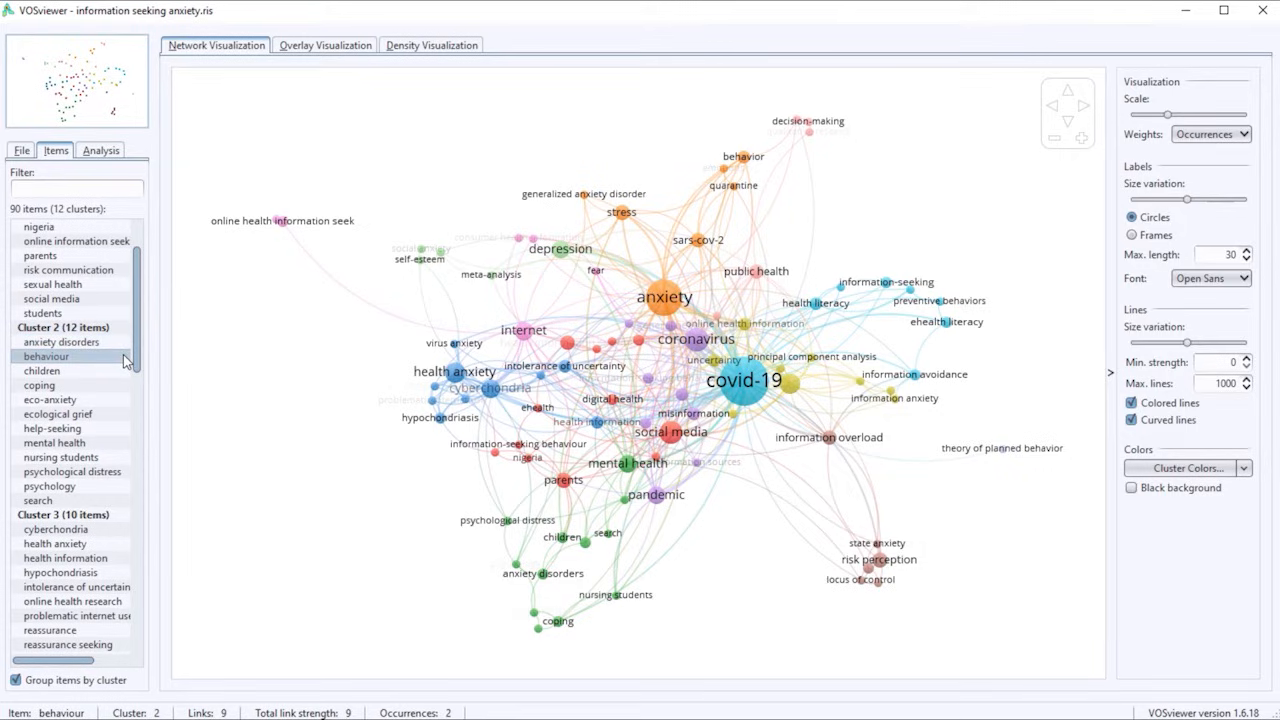
scroll(96, 428, down, 10)
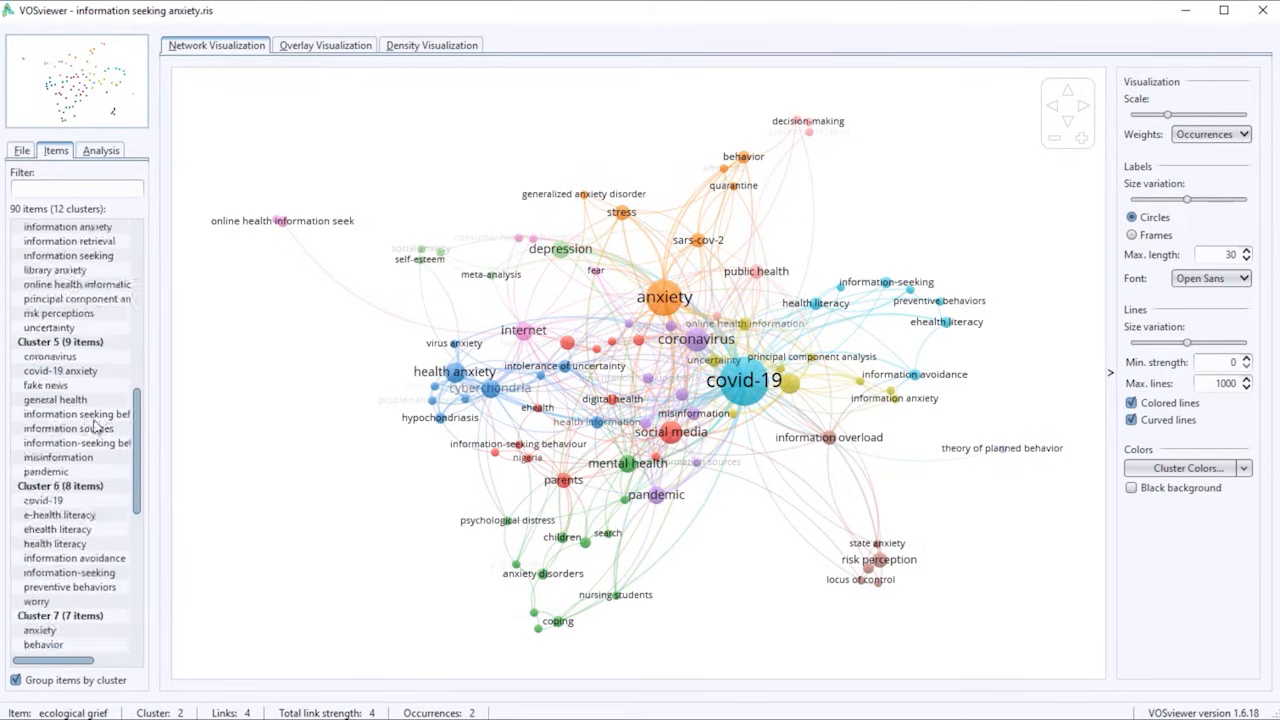
scroll(96, 428, down, 6)
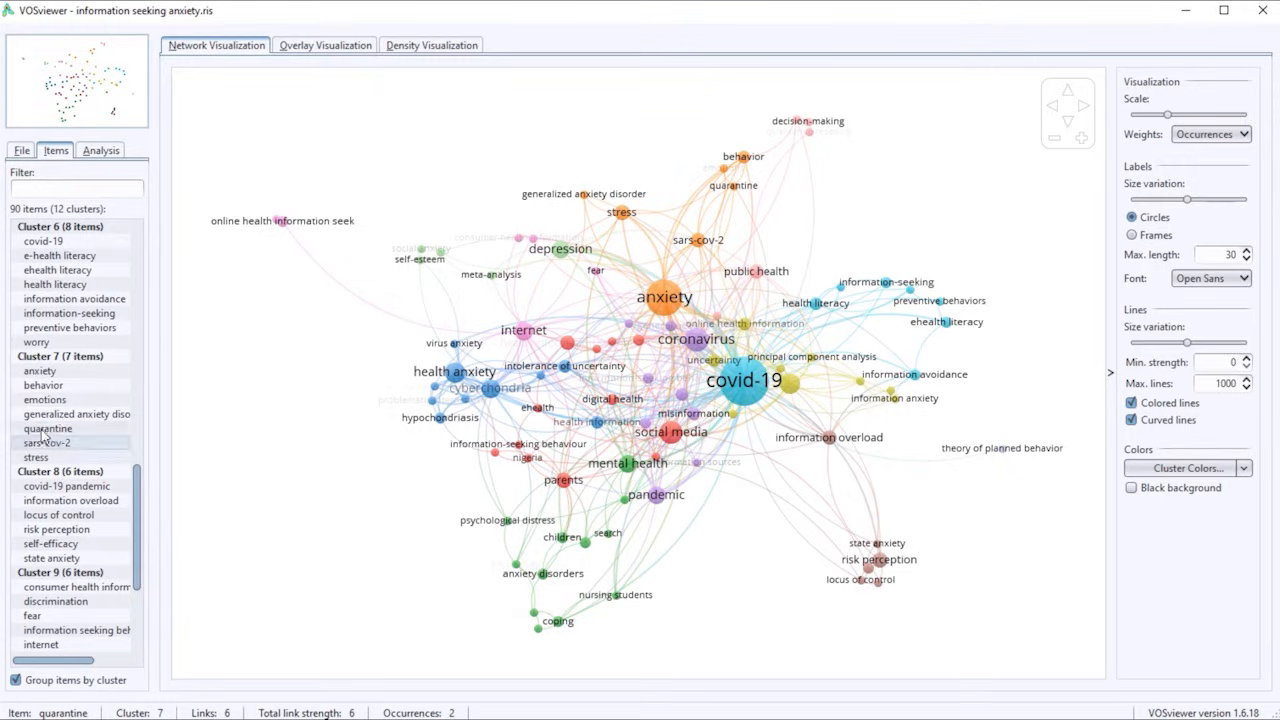
scroll(44, 437, down, 5)
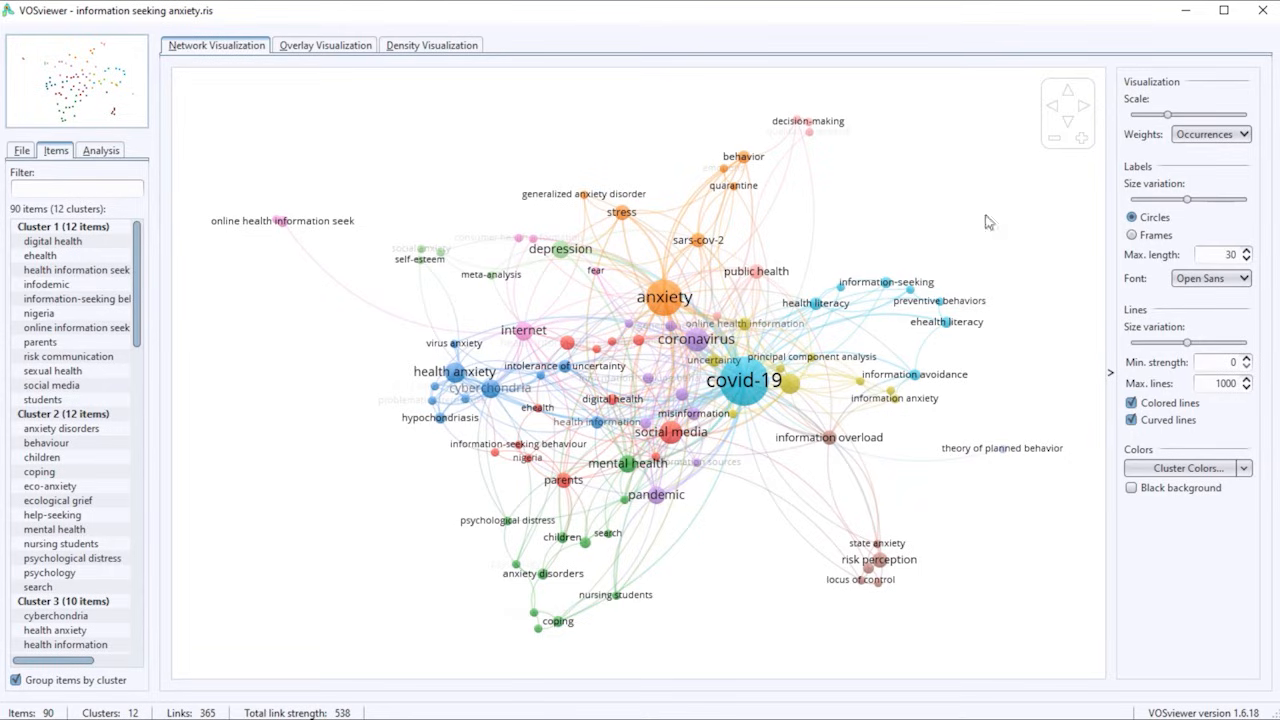
View the map as overlay and density visualizations, and return to the network visualization with the map file options shown.
click(352, 51)
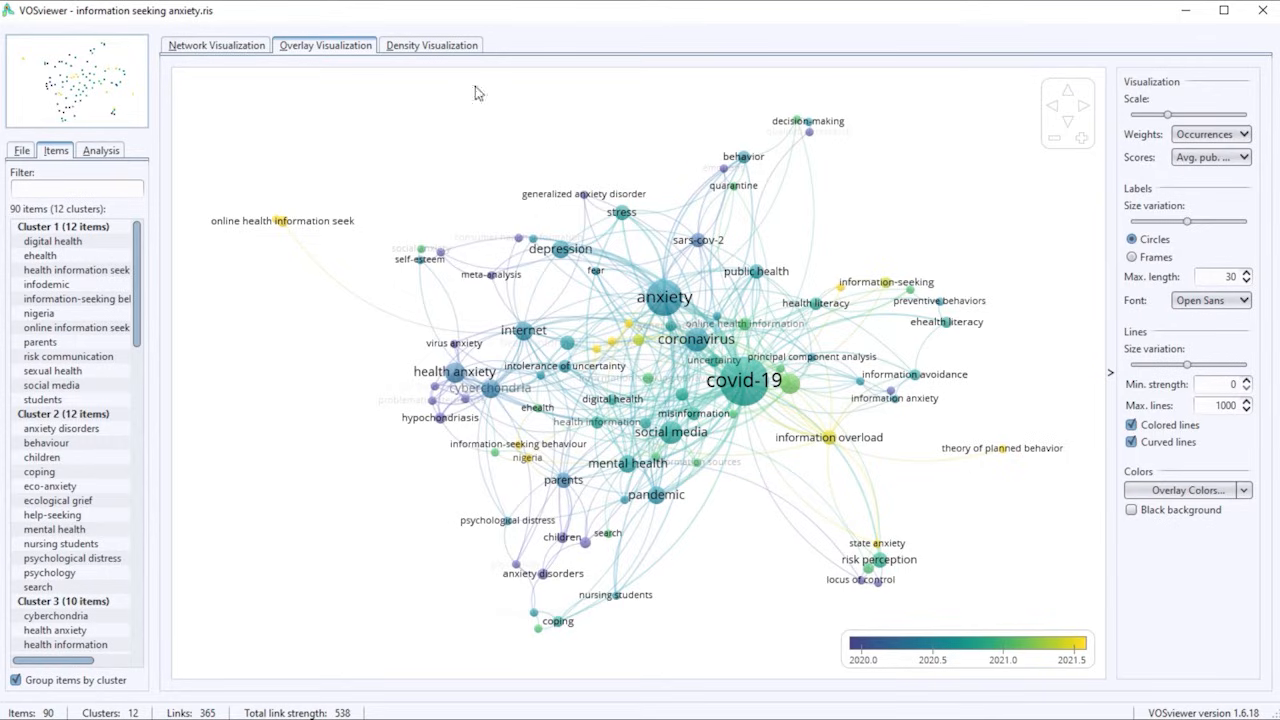
click(426, 46)
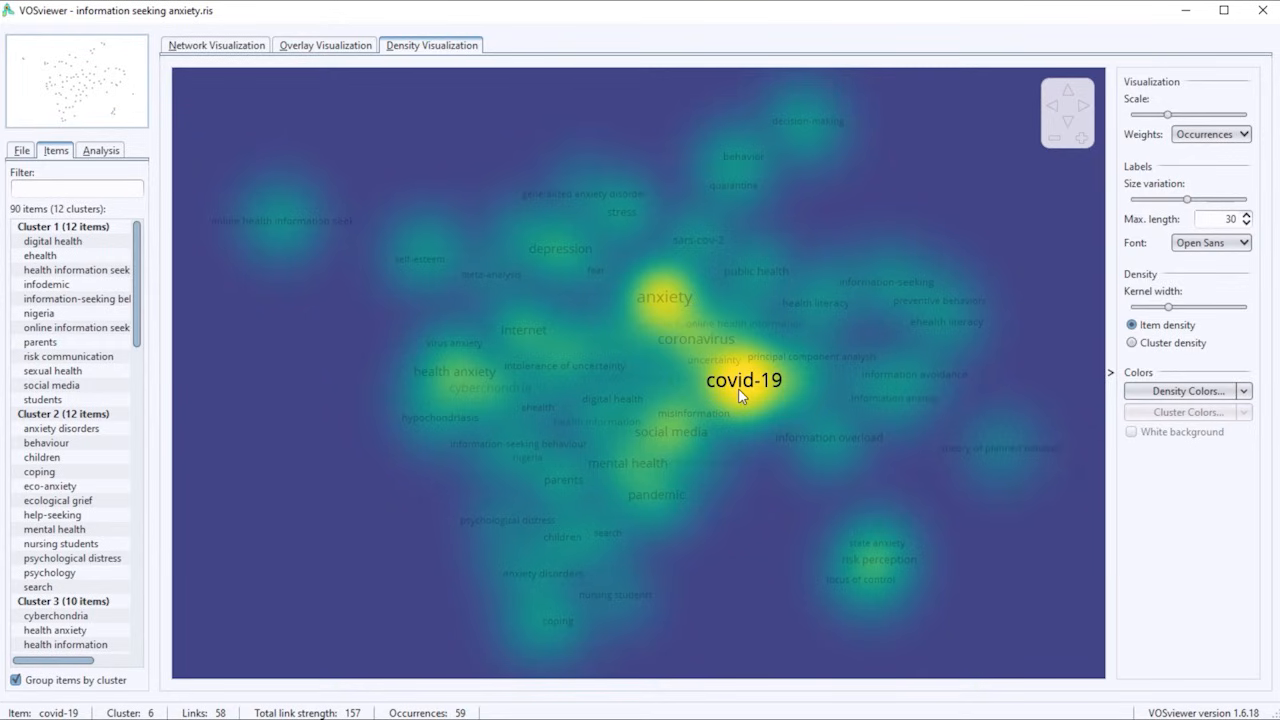
click(22, 151)
click(217, 46)
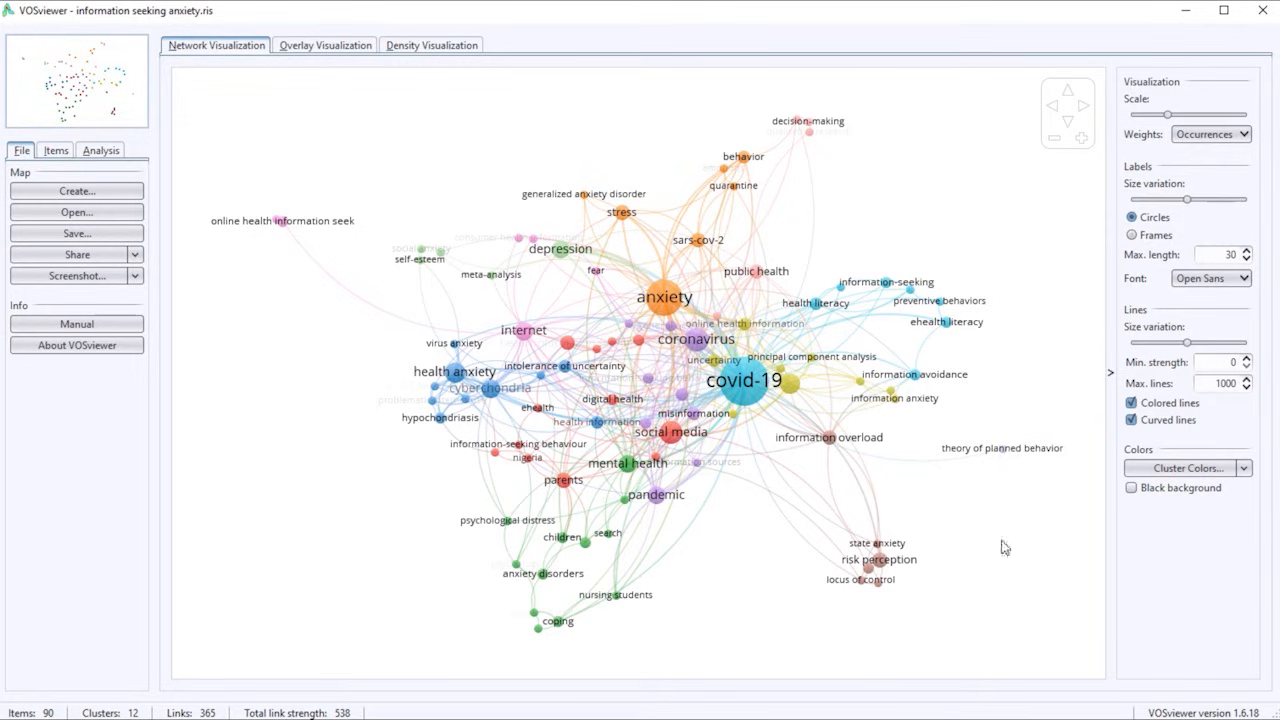
click(135, 277)
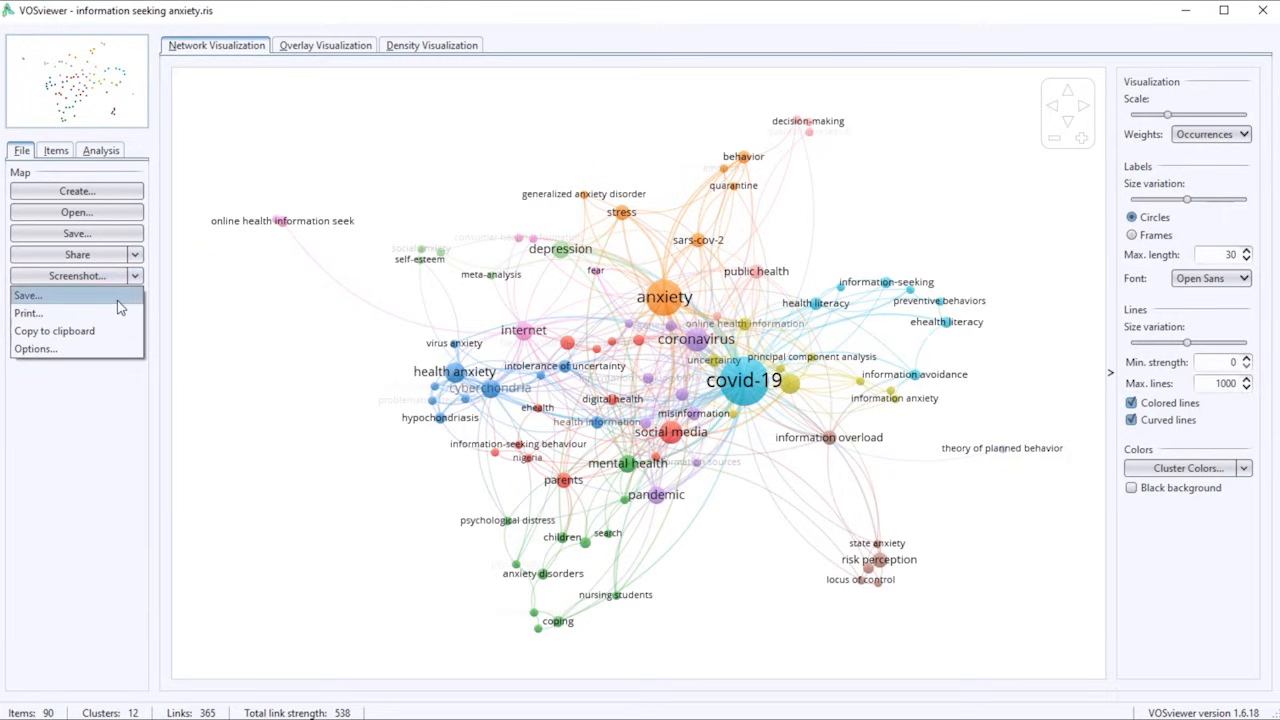
click(117, 300)
drag(700, 180, 967, 162)
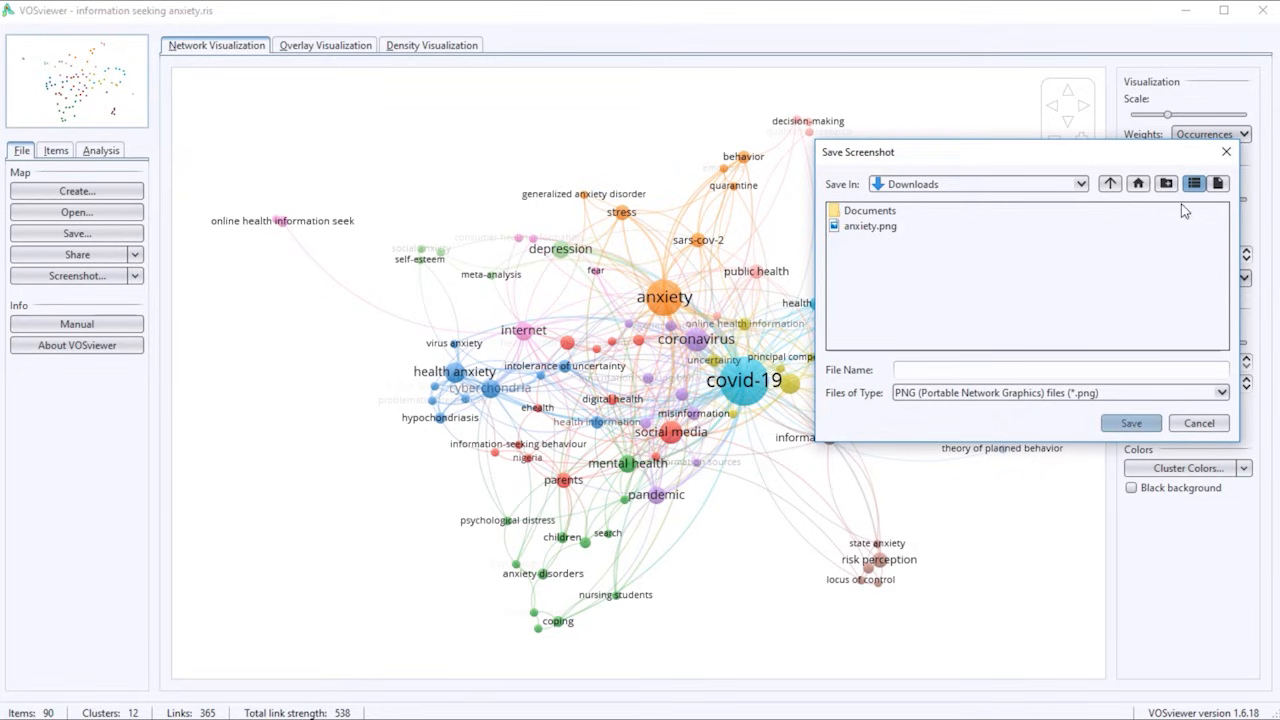
click(1226, 152)
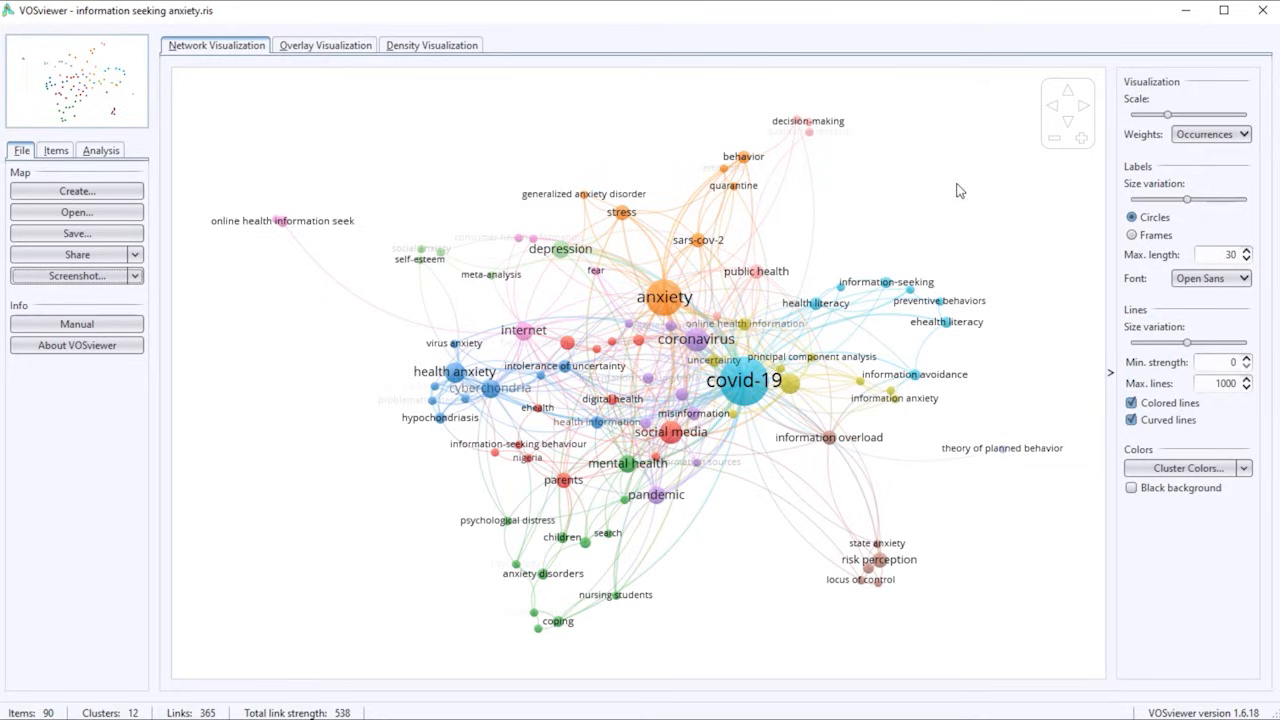
click(77, 191)
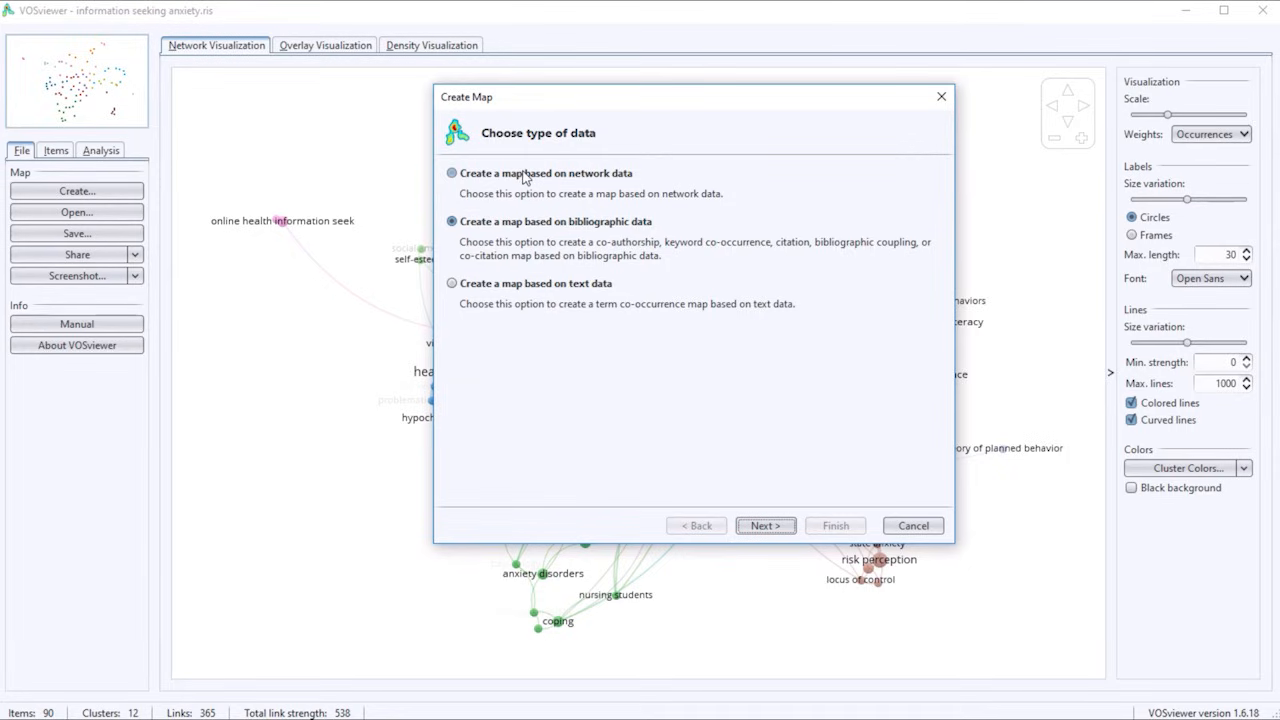
click(941, 96)
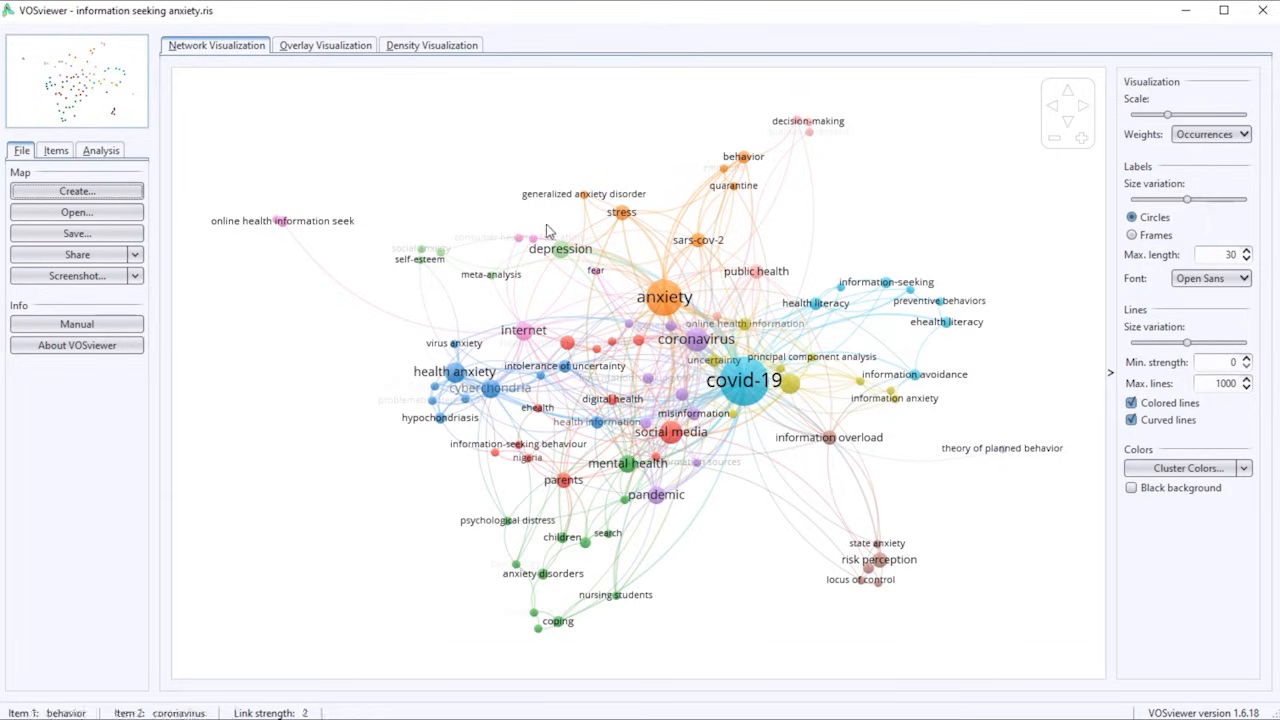
Start saving the map with "ISA 1" in the Downloads folder as the VOSviewer map file.
click(83, 236)
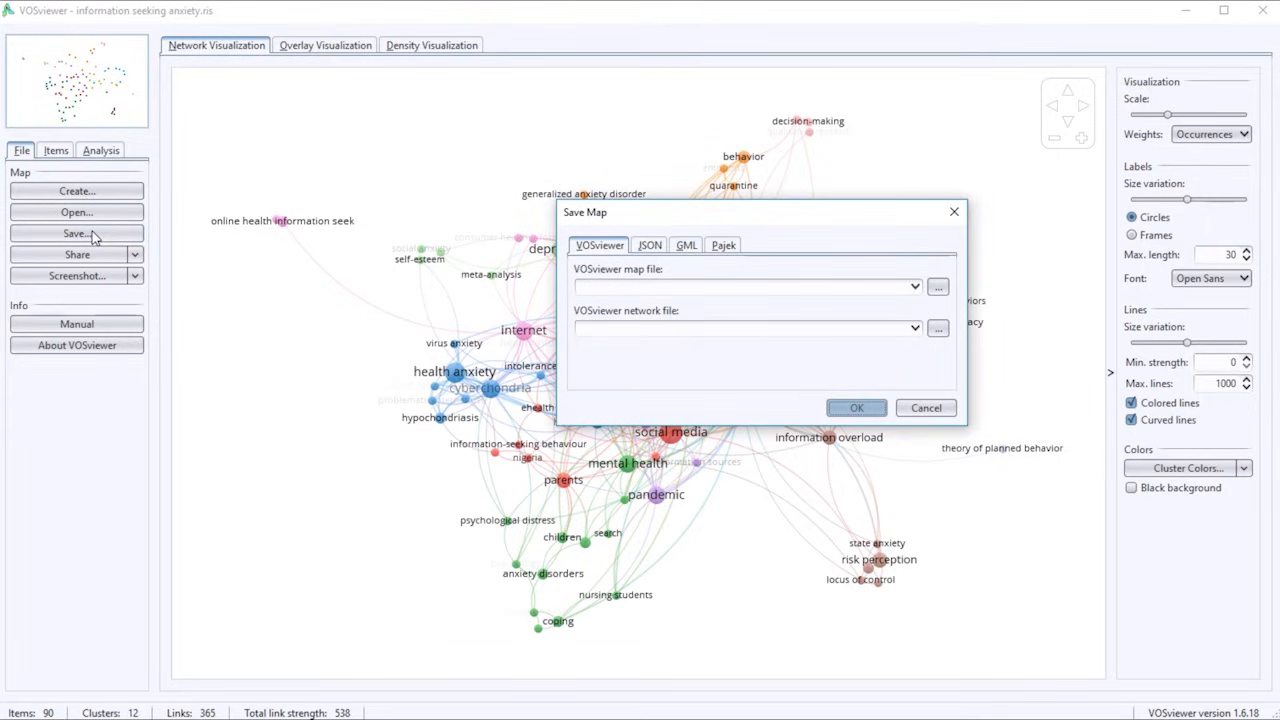
drag(736, 219, 693, 163)
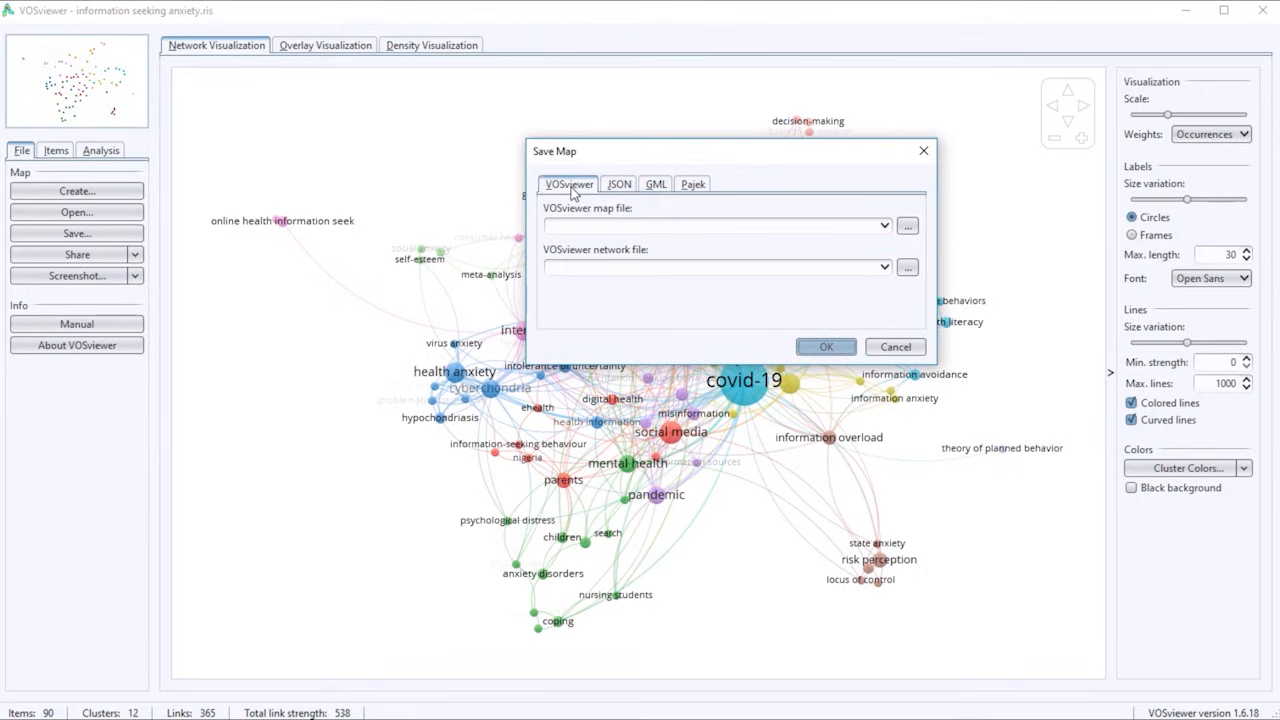
click(907, 227)
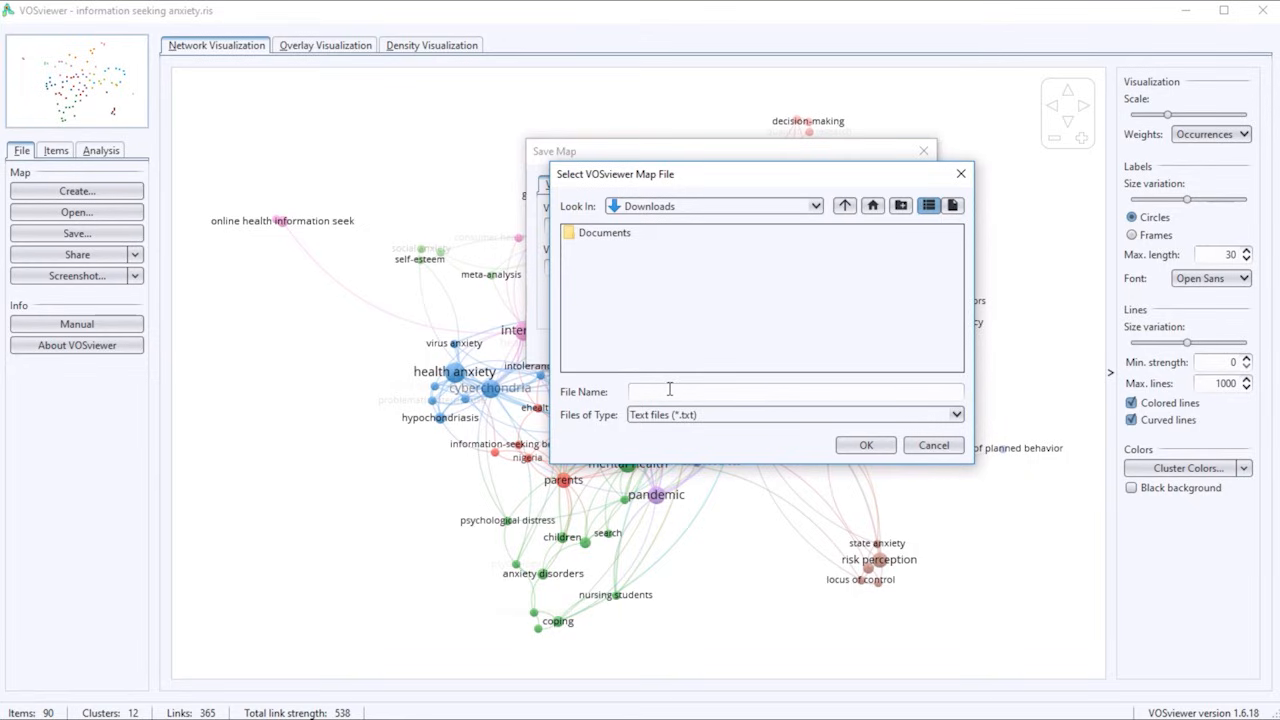
text(ISA 1)
click(866, 445)
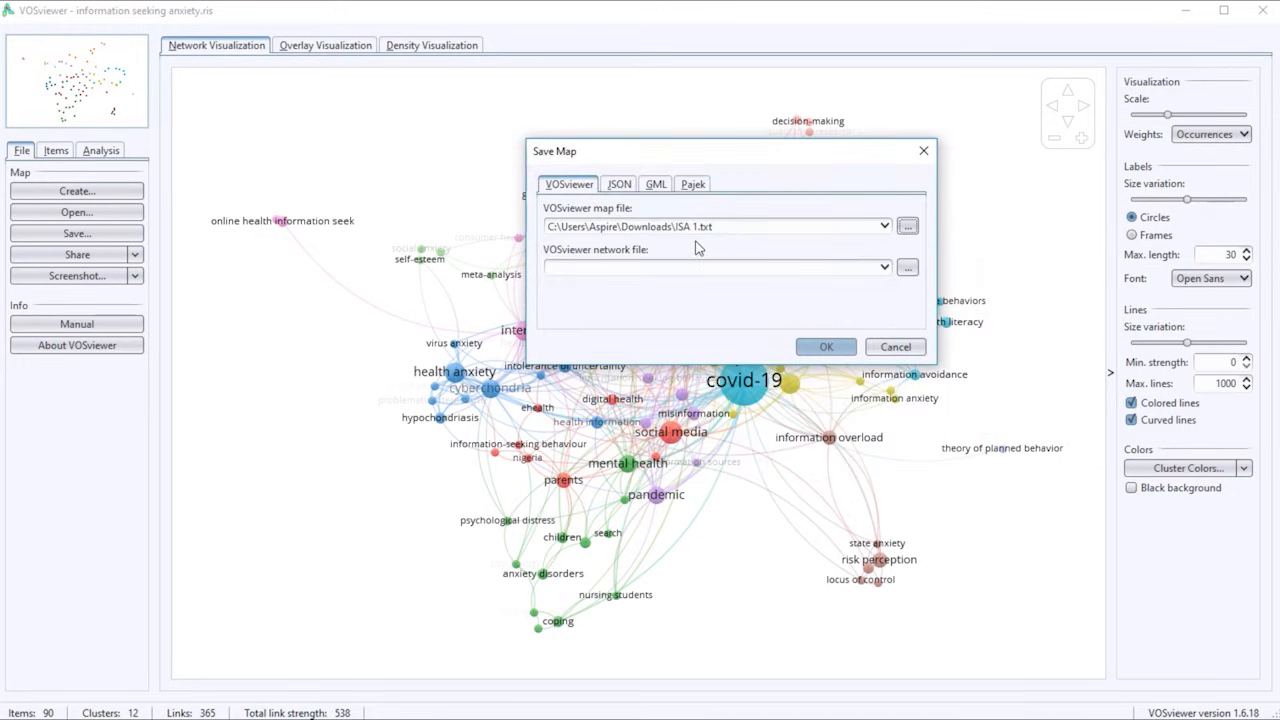
Set "ISA 2" in the Downloads folder as the VOSviewer network file and save the map.
click(908, 268)
text(ISA 2)
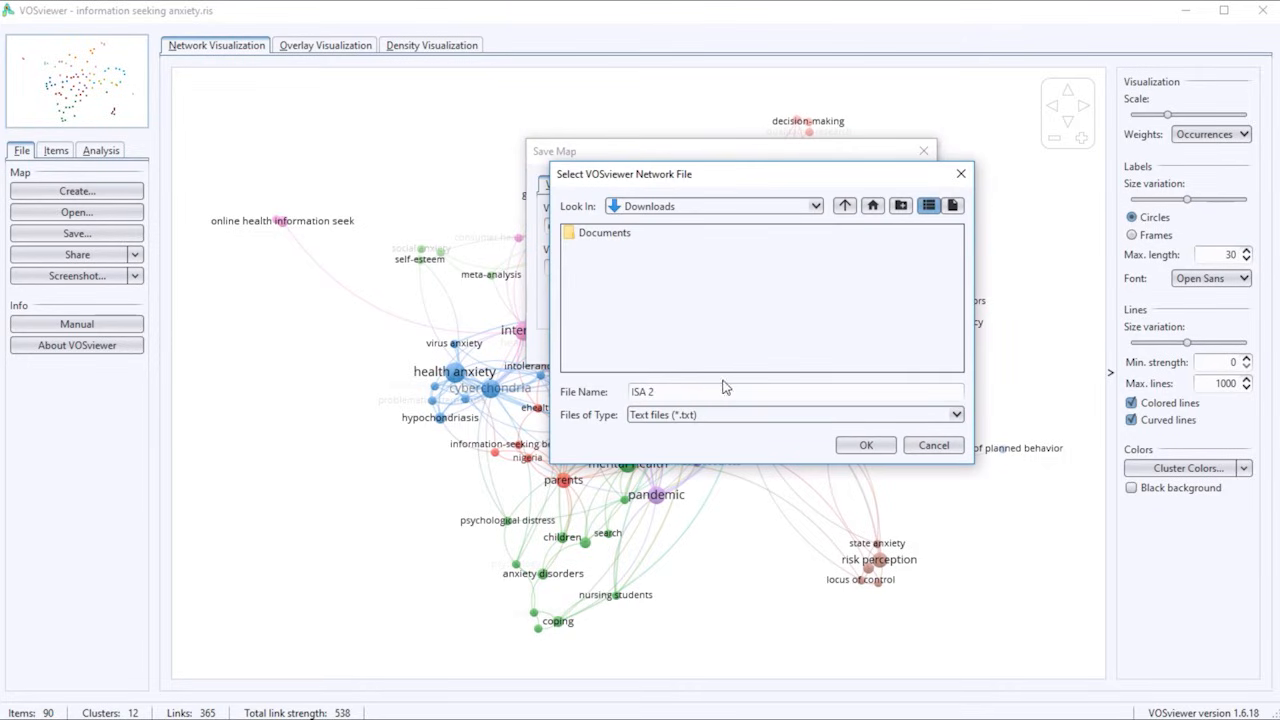
click(866, 445)
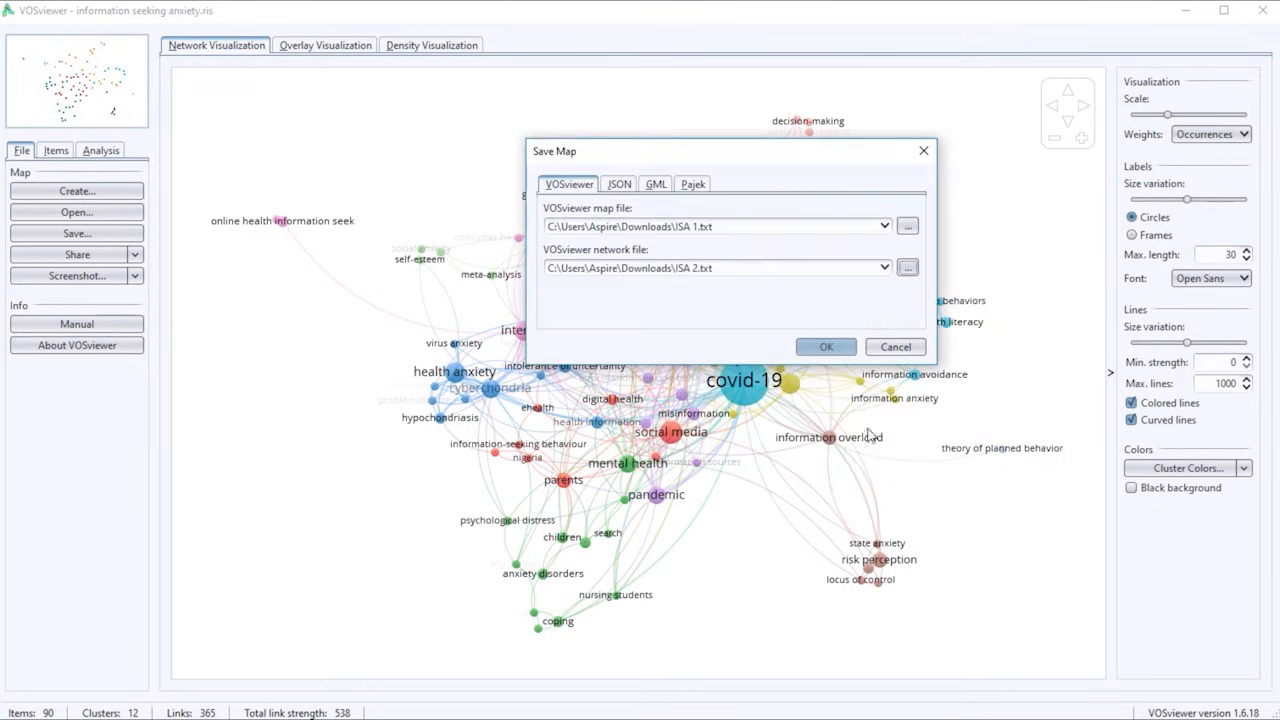
click(829, 350)
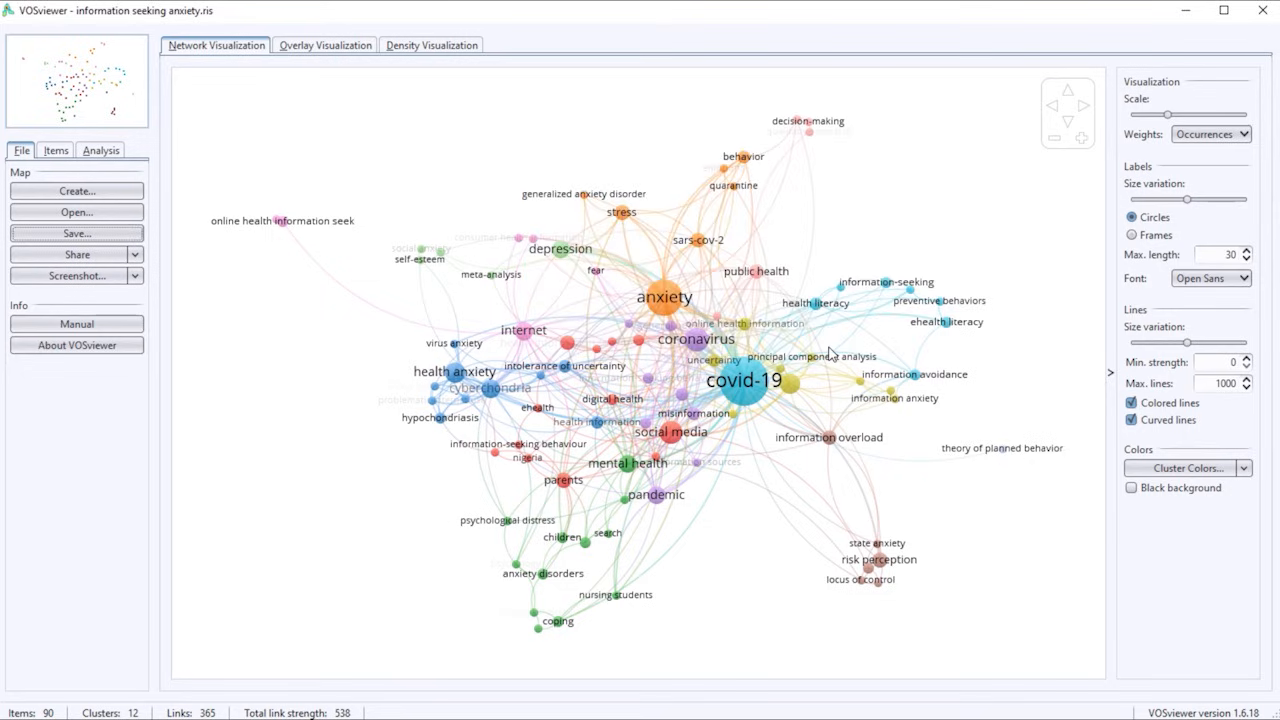